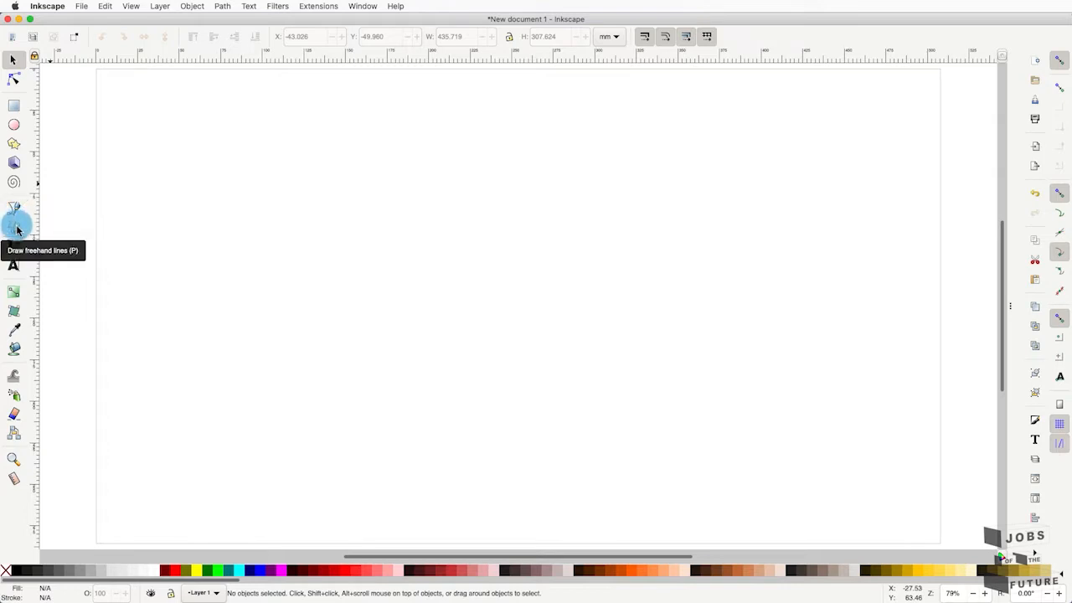
Draw three freehand lines across the page with the Pencil tool, including one with squared steps, then delete them all
left_click(16, 228)
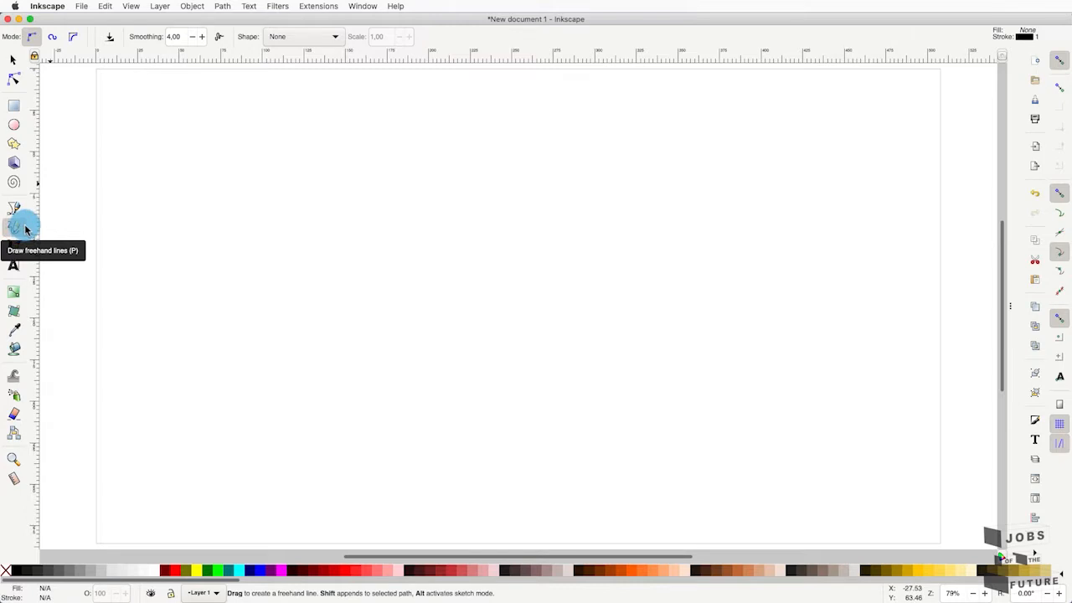
mouse_move(182, 278)
left_mouse_down()
mouse_move(195, 238)
mouse_move(240, 281)
mouse_move(271, 269)
mouse_move(279, 241)
mouse_move(303, 234)
mouse_move(323, 277)
mouse_move(445, 213)
mouse_move(516, 211)
mouse_move(627, 176)
mouse_move(707, 176)
left_mouse_up()
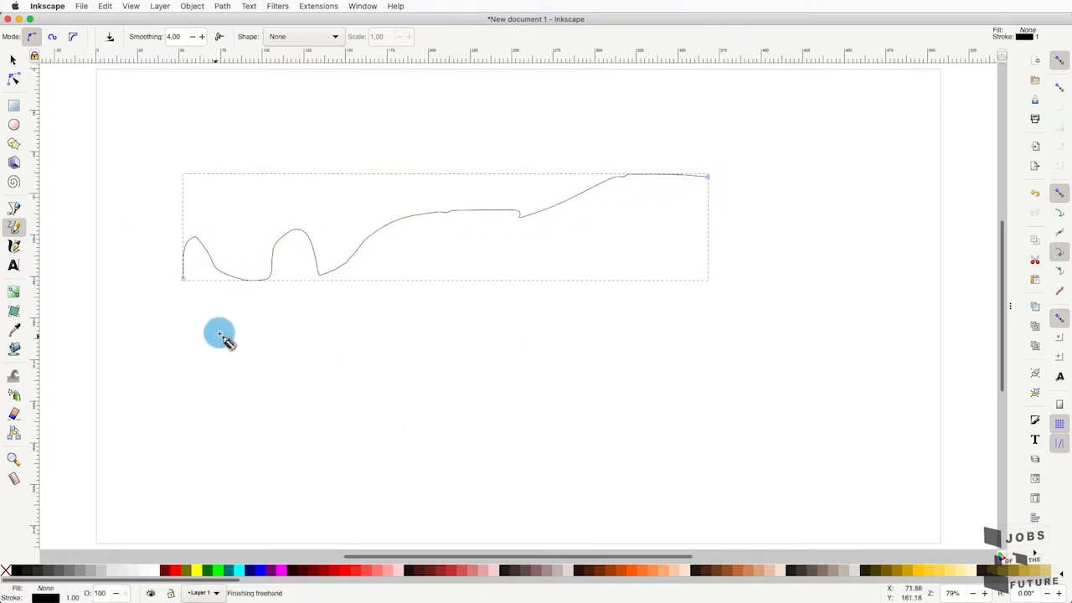
mouse_move(216, 335)
left_mouse_down()
mouse_move(395, 333)
mouse_move(526, 248)
mouse_move(711, 235)
left_mouse_up()
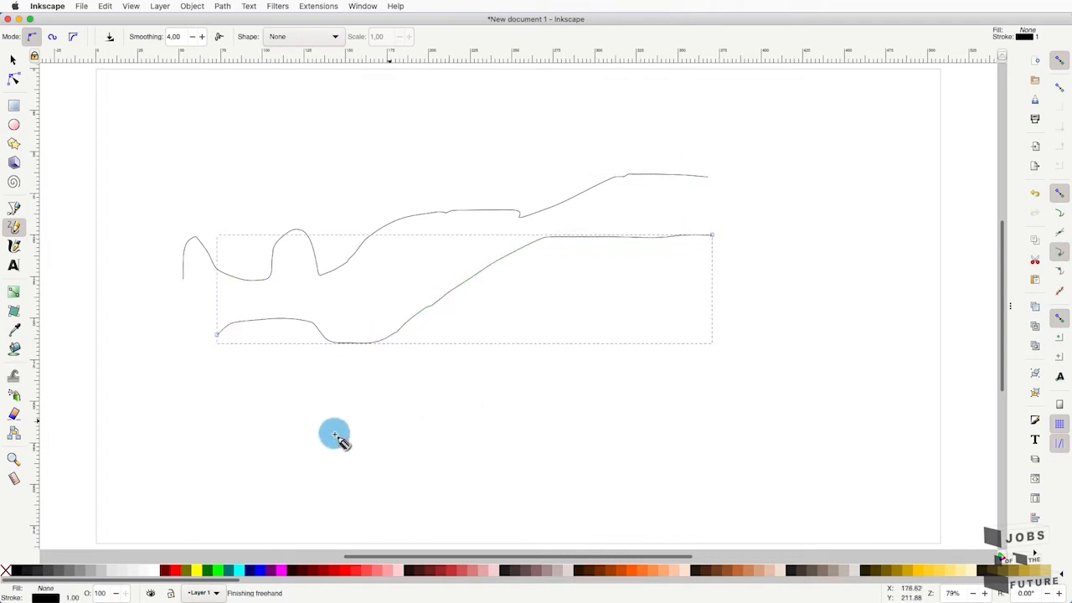
mouse_move(232, 403)
left_mouse_down()
mouse_move(366, 391)
mouse_move(376, 438)
mouse_move(506, 436)
mouse_move(499, 361)
mouse_move(583, 330)
mouse_move(585, 401)
mouse_move(642, 392)
mouse_move(652, 386)
mouse_move(639, 325)
mouse_move(724, 304)
left_mouse_up()
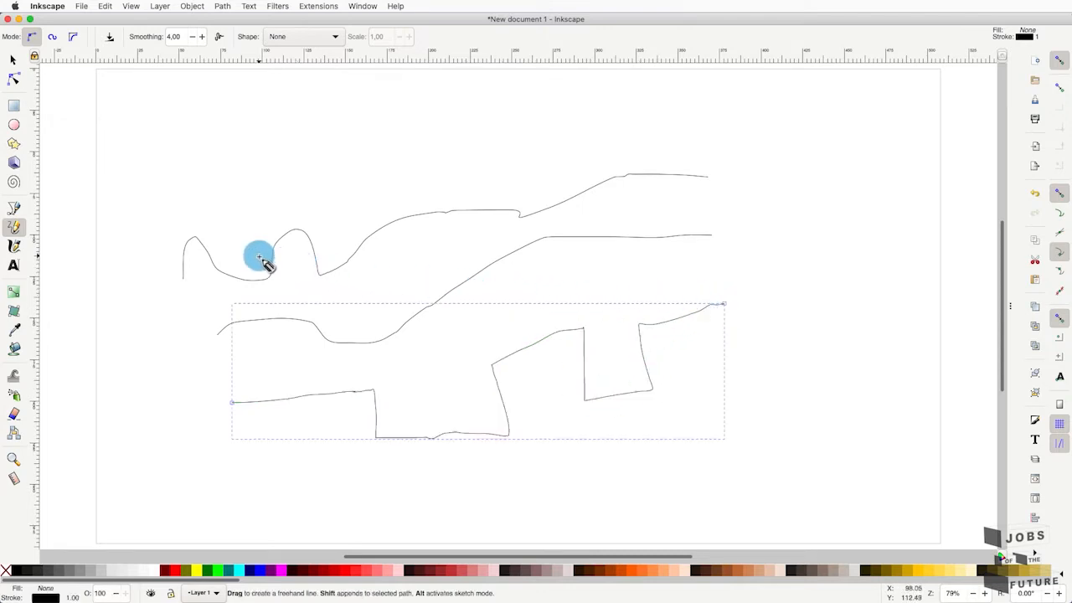
key("alt")
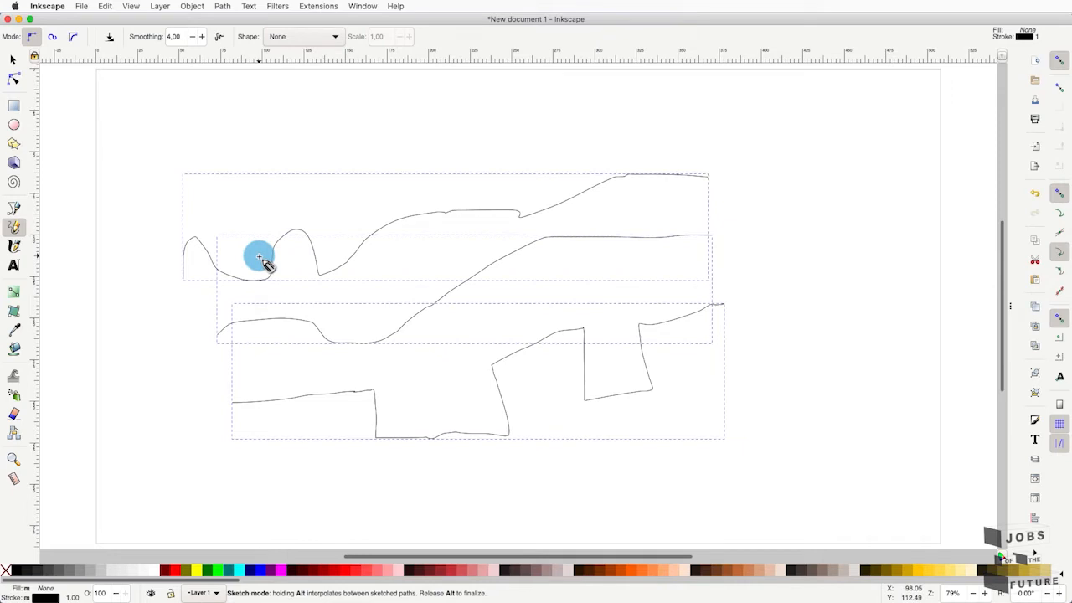
key("Delete")
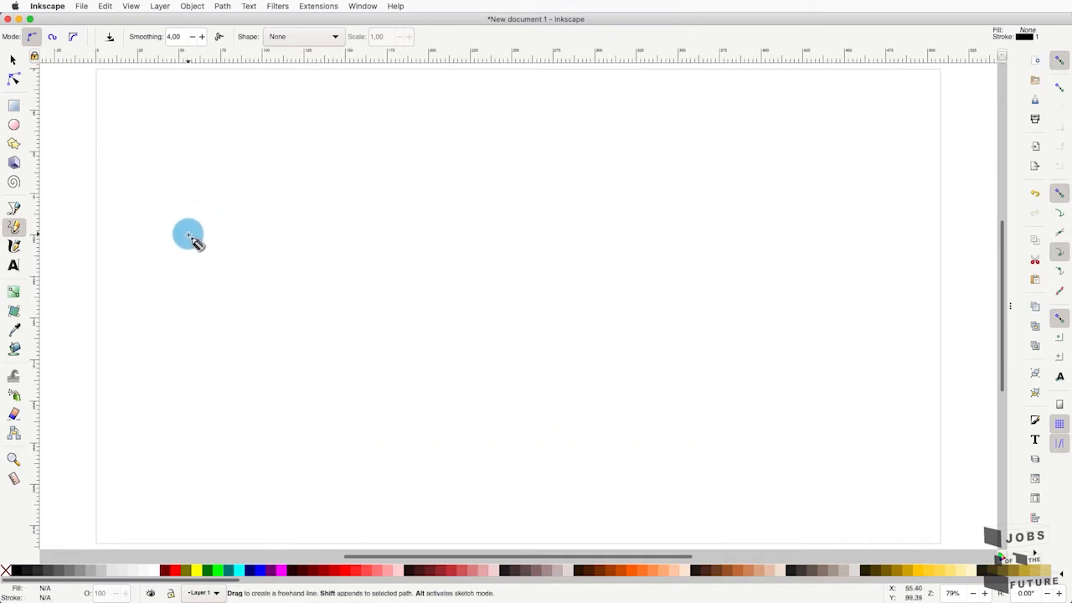
Draw a gently waving freehand line with a zigzag line below it, then delete both
mouse_move(187, 233)
left_mouse_down()
mouse_move(255, 199)
mouse_move(353, 224)
mouse_move(415, 211)
mouse_move(571, 145)
mouse_move(624, 164)
mouse_move(736, 139)
left_mouse_up()
mouse_move(226, 327)
left_mouse_down()
mouse_move(239, 301)
mouse_move(291, 309)
mouse_move(316, 295)
mouse_move(327, 344)
mouse_move(371, 280)
mouse_move(389, 329)
mouse_move(423, 294)
mouse_move(464, 280)
mouse_move(473, 321)
mouse_move(521, 274)
mouse_move(550, 315)
mouse_move(605, 261)
mouse_move(638, 299)
mouse_move(707, 249)
left_mouse_up()
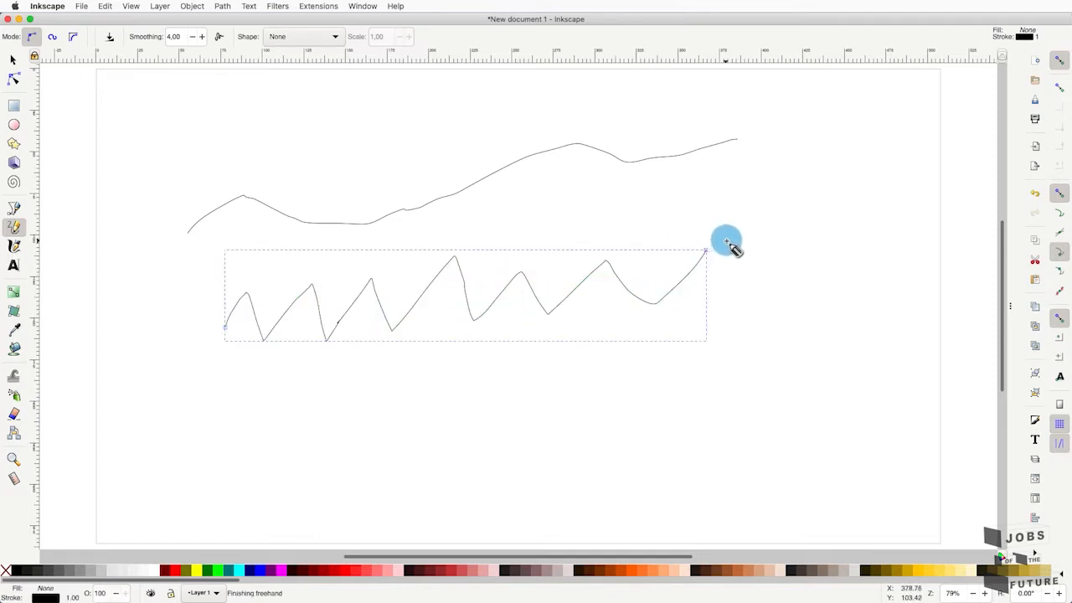
key("super+a")
key("Delete")
Draw a large closed freehand heart on the page's left half and move its nodes to refine the left edge and centre notch
mouse_move(334, 267)
left_mouse_down()
mouse_move(313, 204)
mouse_move(285, 190)
mouse_move(232, 198)
mouse_move(195, 229)
mouse_move(238, 318)
mouse_move(327, 389)
mouse_move(449, 327)
mouse_move(472, 300)
mouse_move(481, 258)
mouse_move(468, 201)
mouse_move(441, 175)
mouse_move(373, 191)
mouse_move(340, 223)
mouse_move(334, 265)
left_mouse_up()
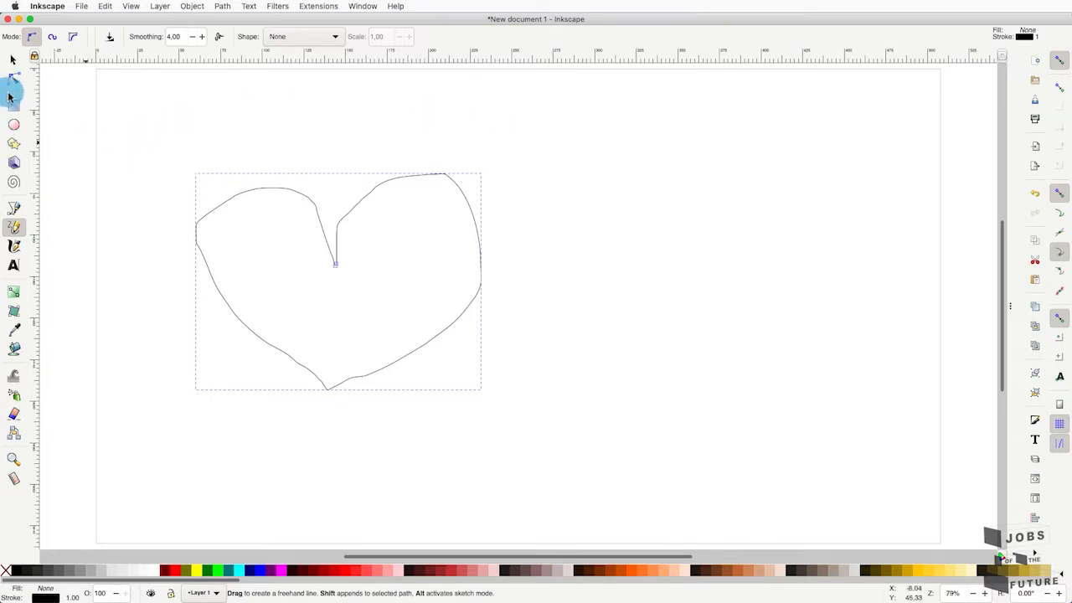
left_click(11, 83)
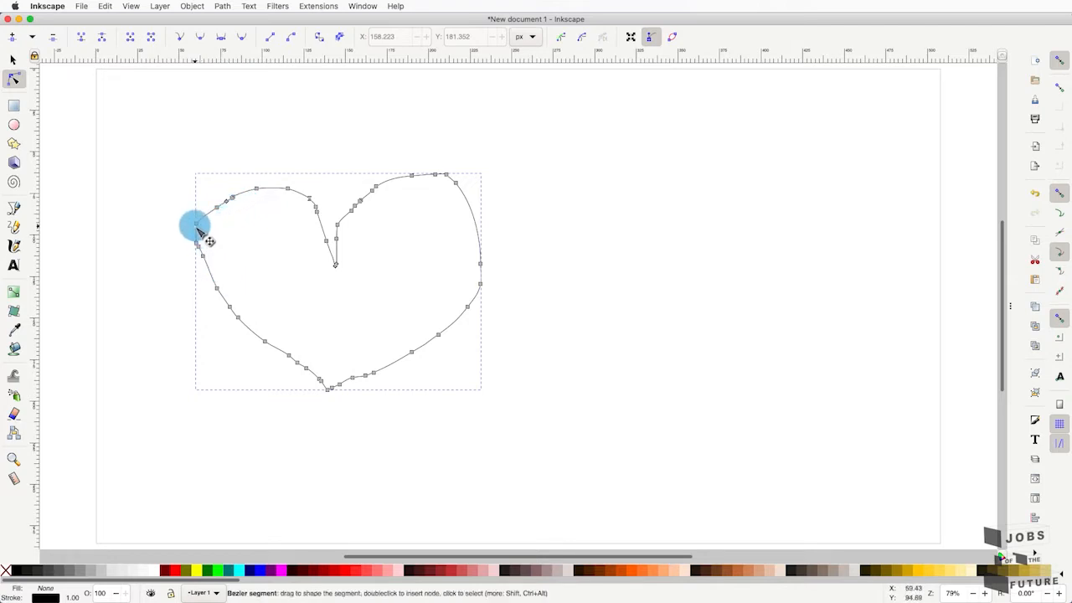
left_click_drag(198, 226, 204, 231)
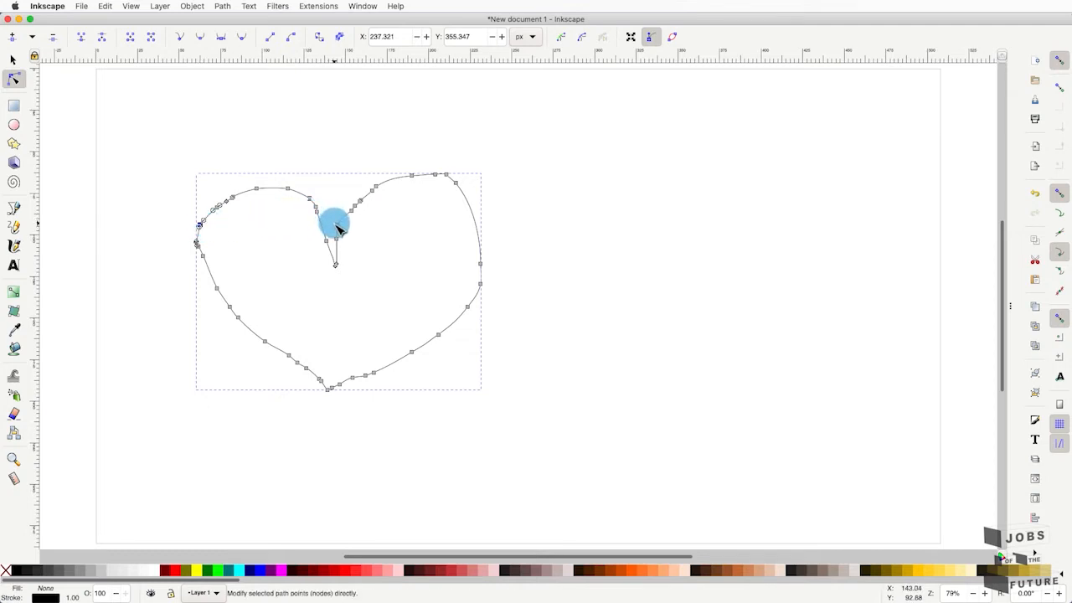
left_click(340, 227)
left_click_drag(341, 229, 344, 227)
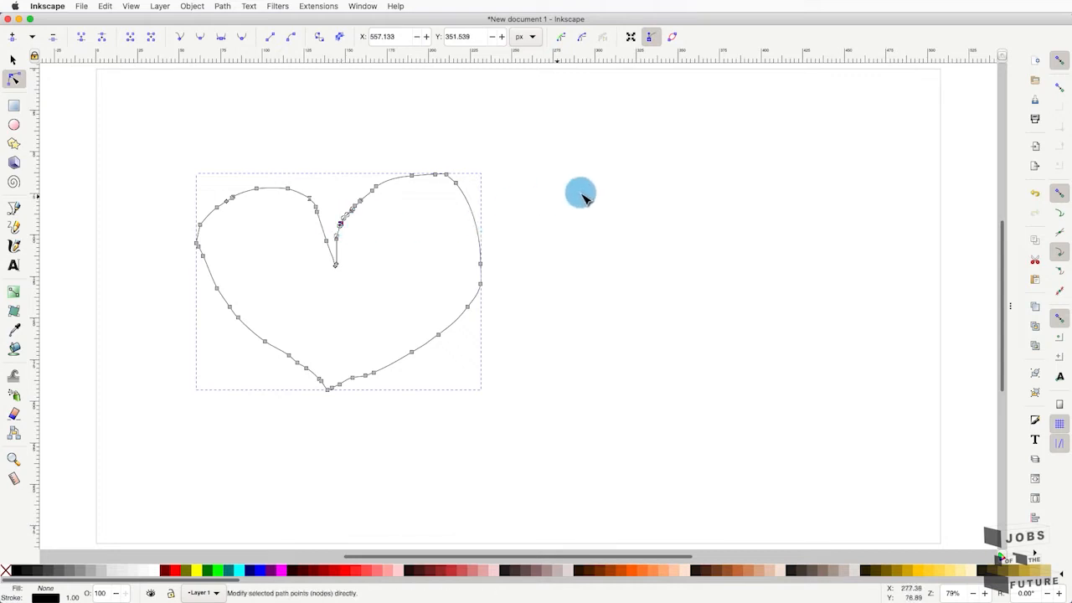
left_click(584, 195)
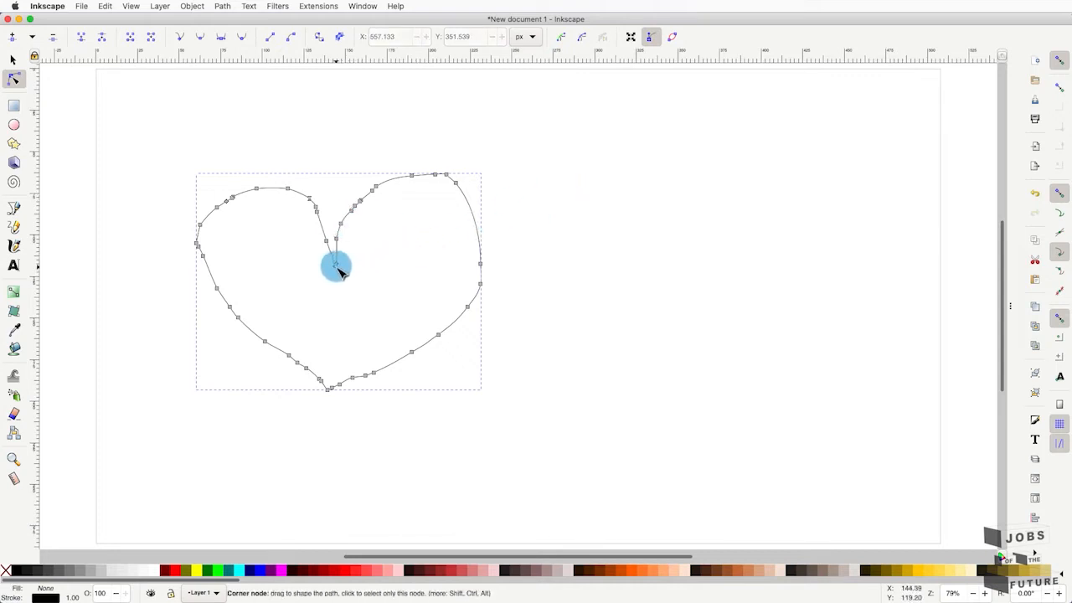
left_click_drag(337, 270, 333, 248)
Draw an open Bezier path for a heart's right half, about 84 × 130 mm, from the lower tip around to the centre notch
left_click(15, 209)
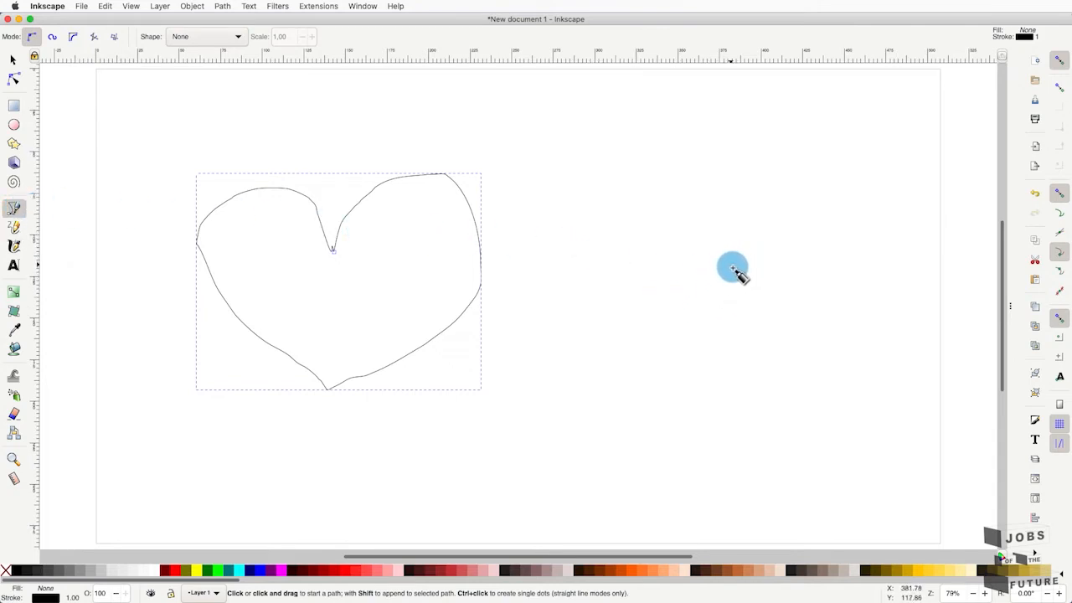
key("Escape")
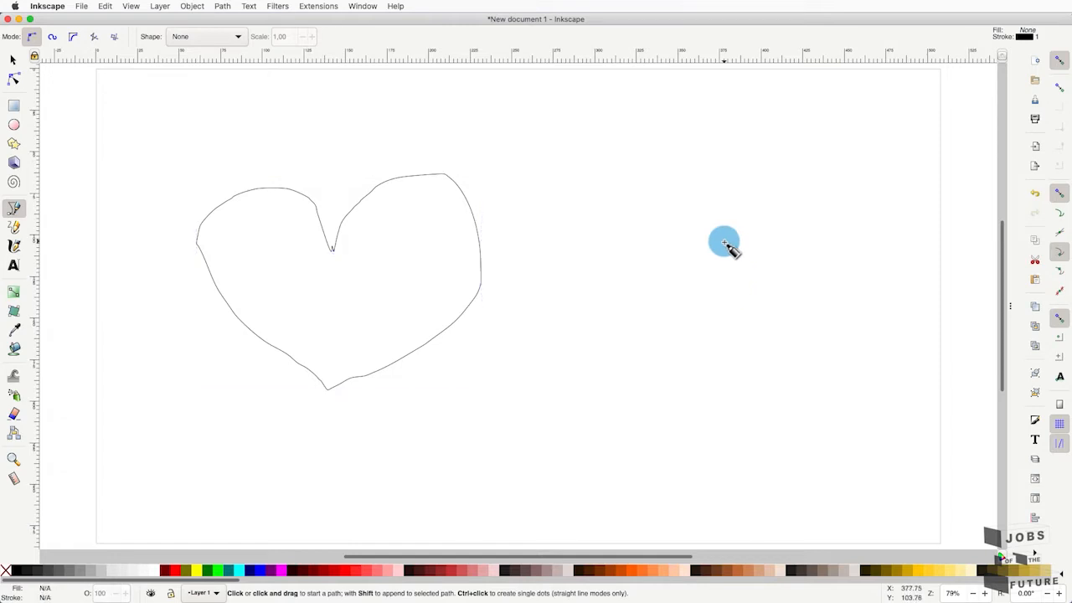
left_click(719, 464)
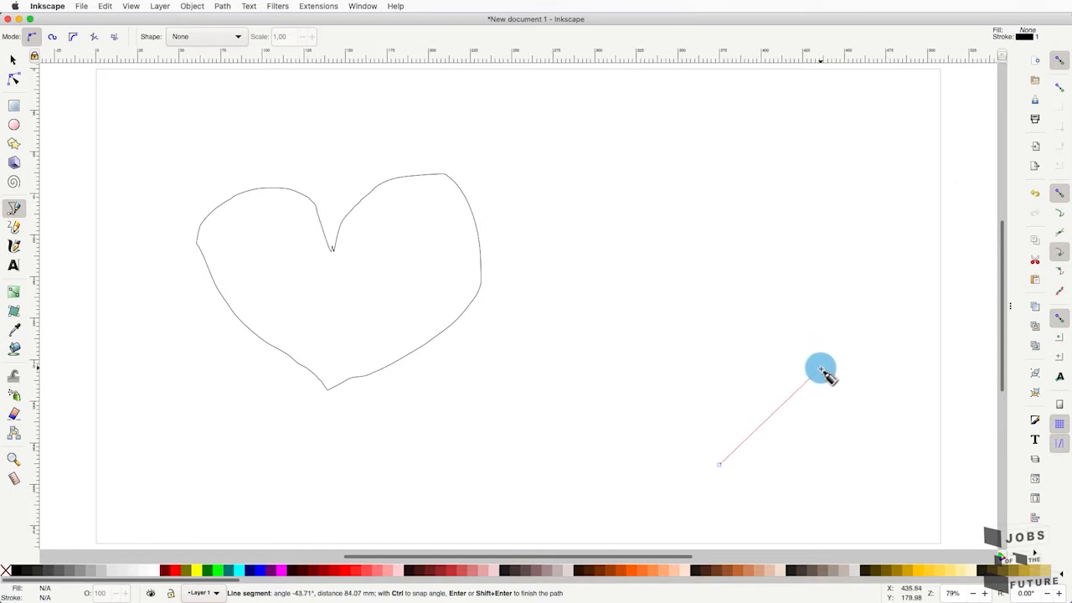
left_click(821, 366)
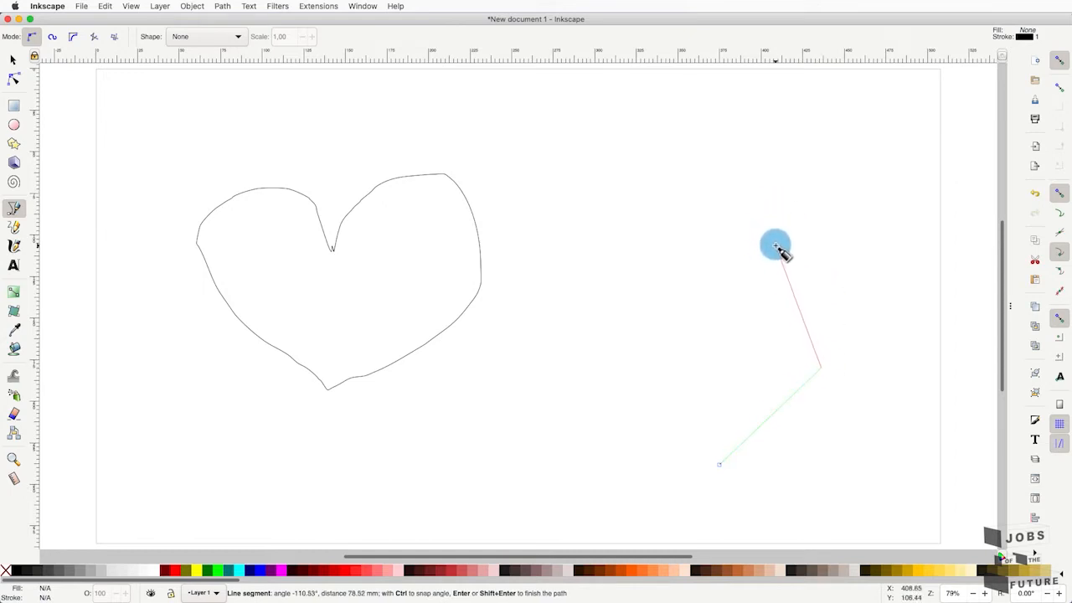
left_click_drag(771, 252, 663, 239)
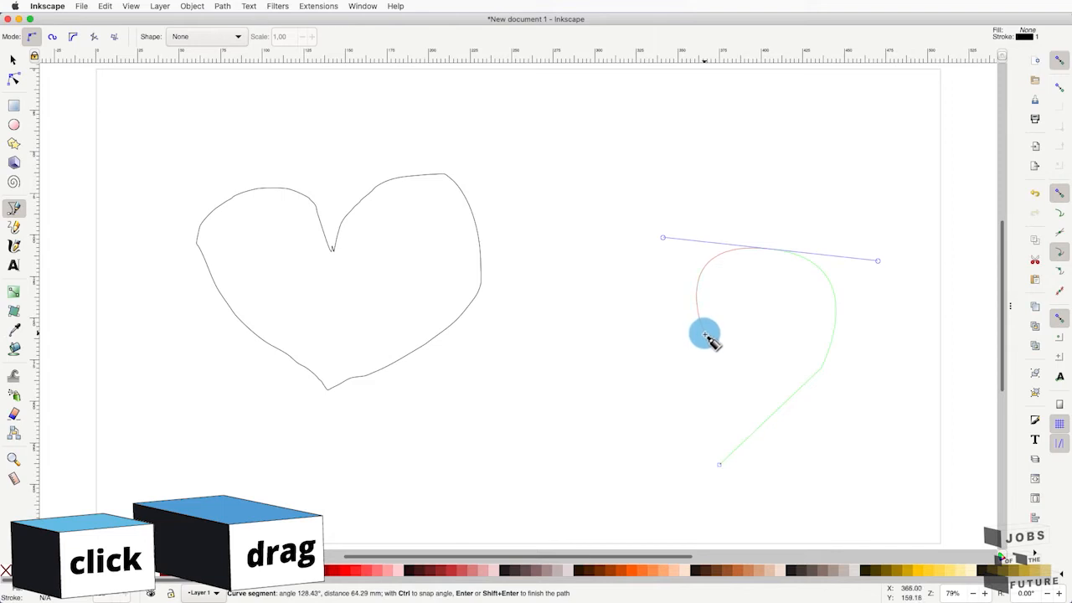
left_click(705, 334)
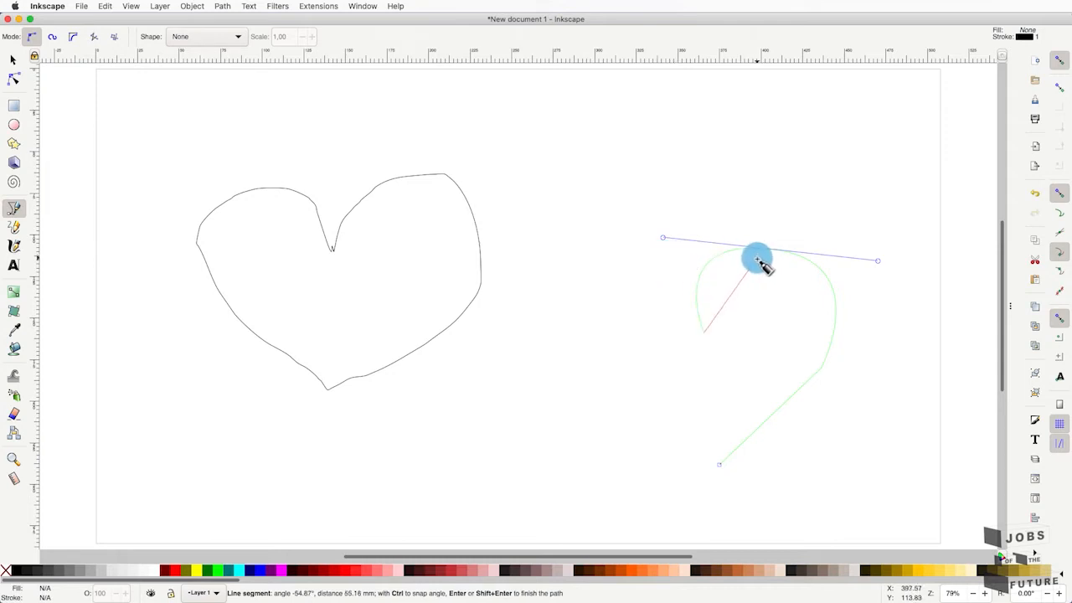
key("Return")
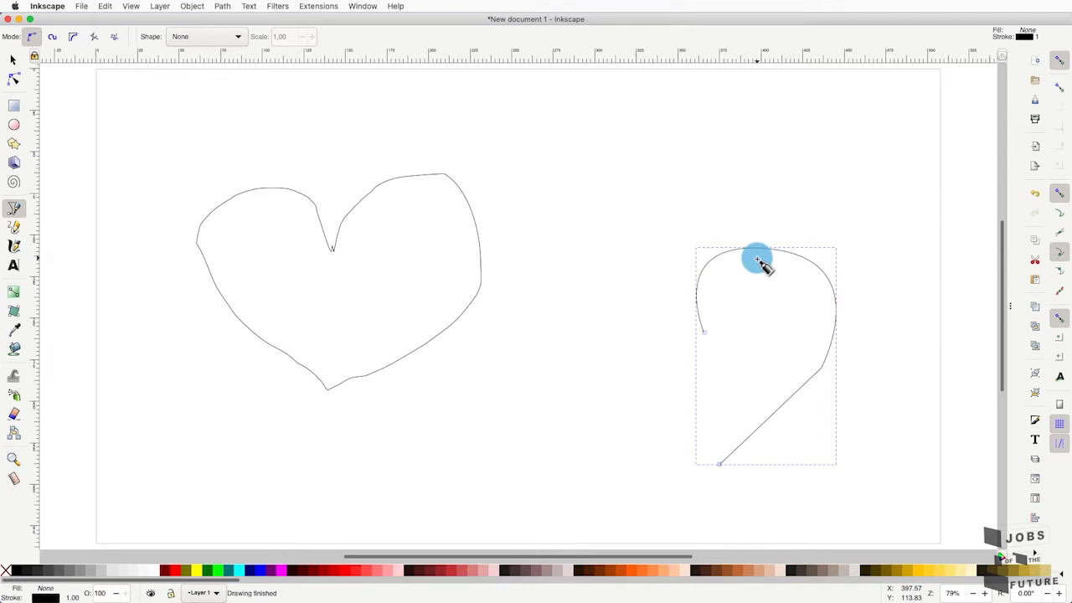
Continue the Bezier path from its notch end with curves for the heart's left half and close it at the lower tip
left_click(14, 77)
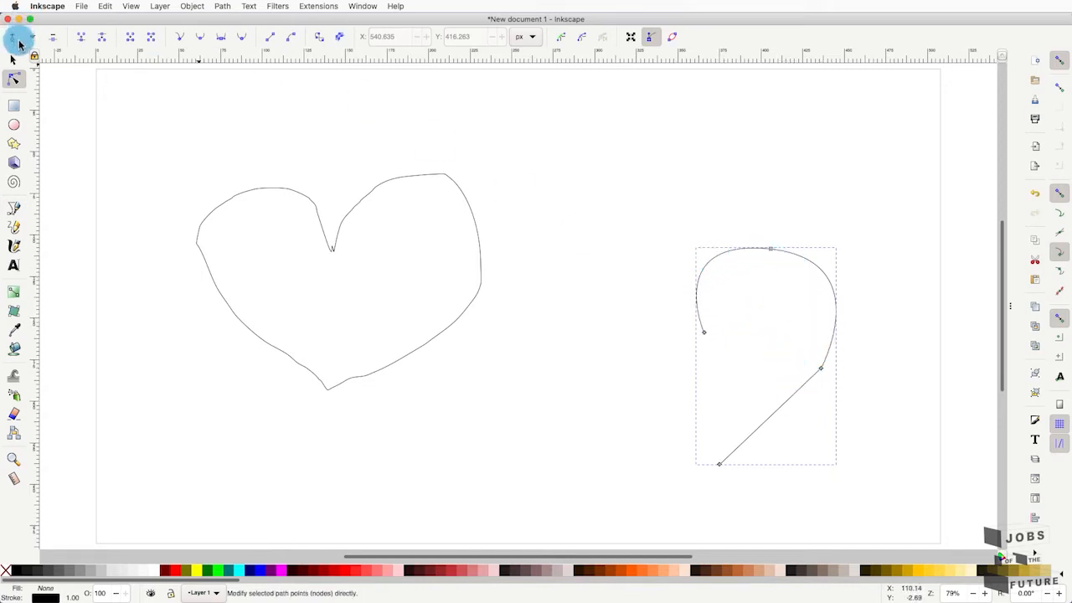
left_click(13, 59)
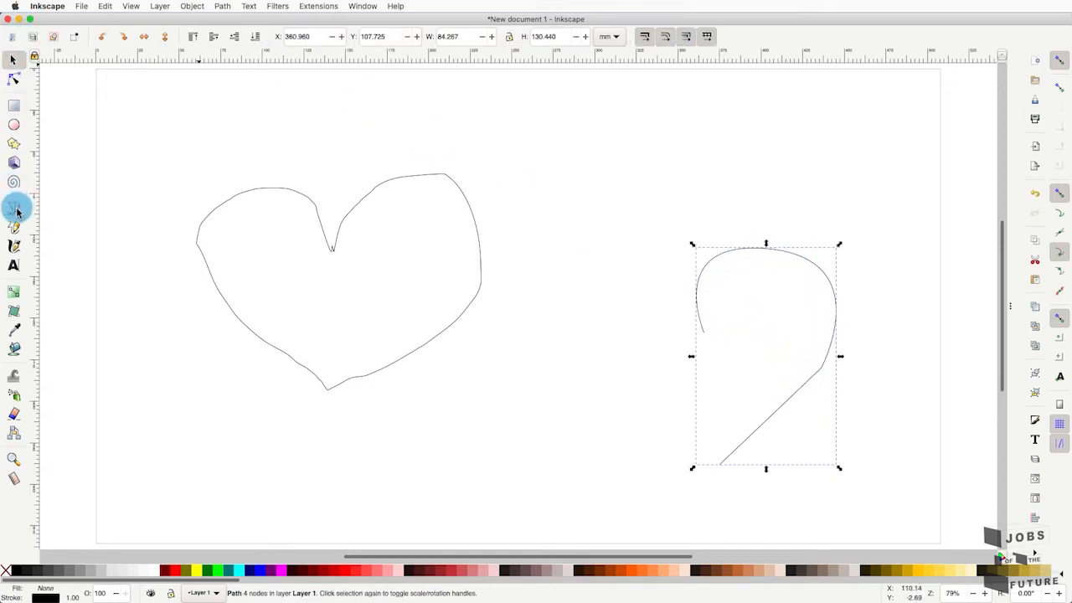
left_click(15, 210)
left_click(703, 334)
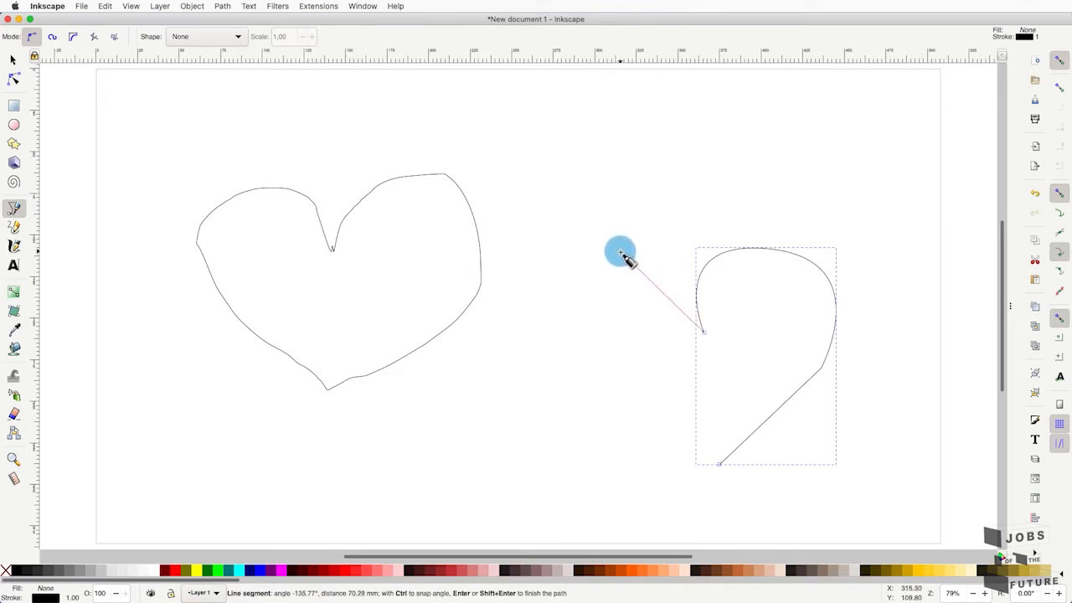
left_click_drag(620, 252, 571, 285)
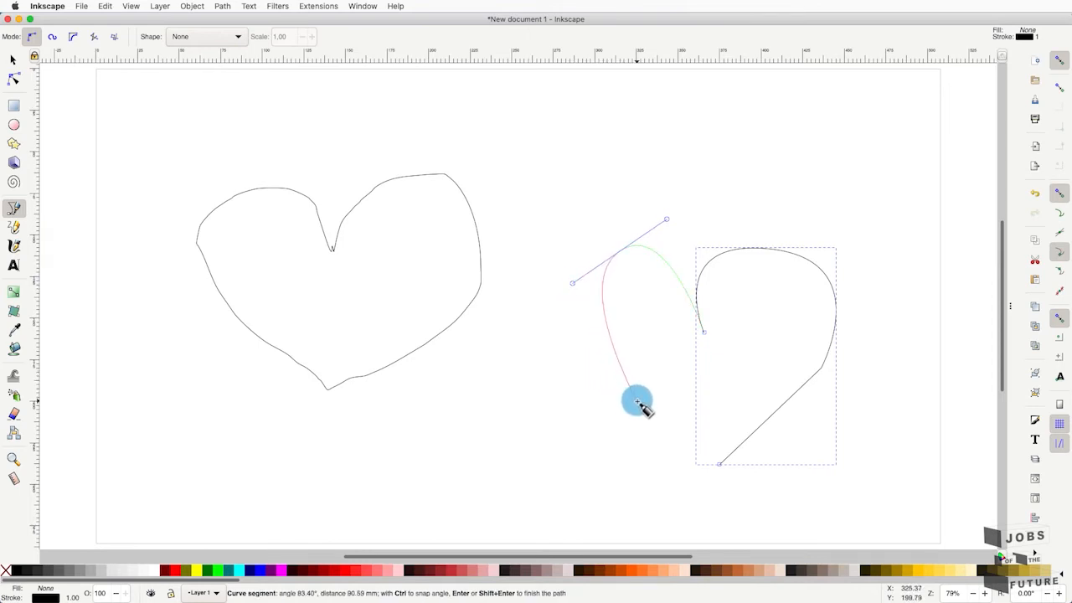
left_click_drag(590, 370, 622, 397)
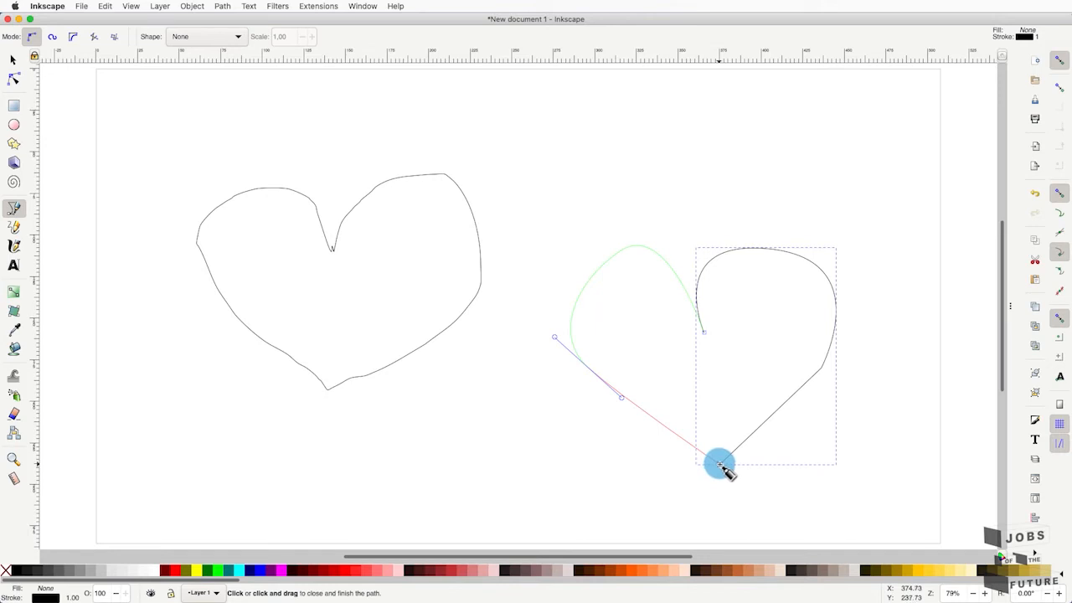
left_click(719, 463)
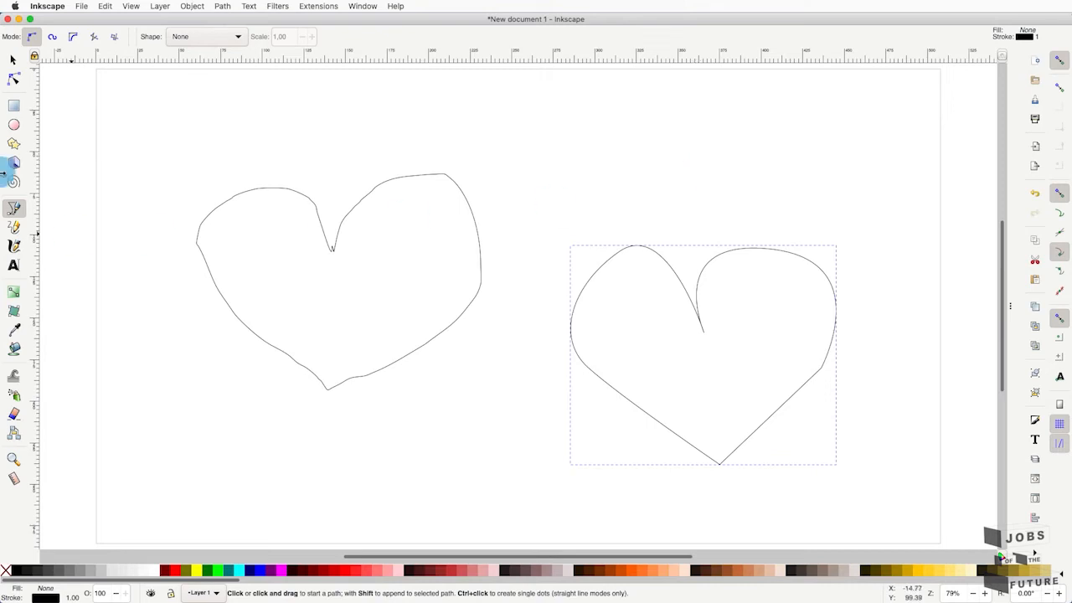
Show the nodes of the freehand heart and the Bezier heart together and compare them
left_click(12, 82)
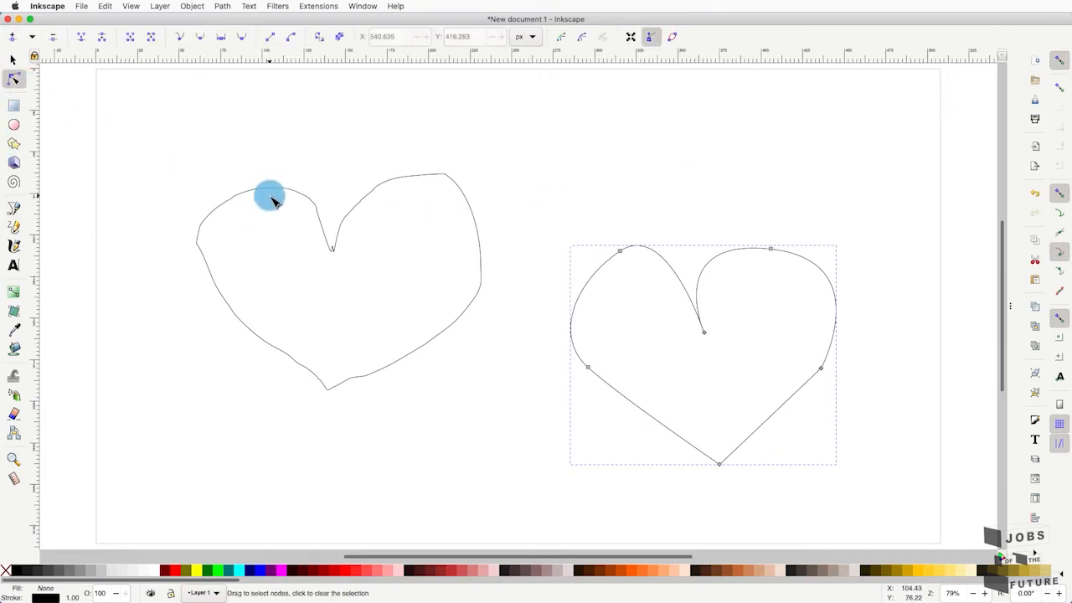
left_click(268, 188)
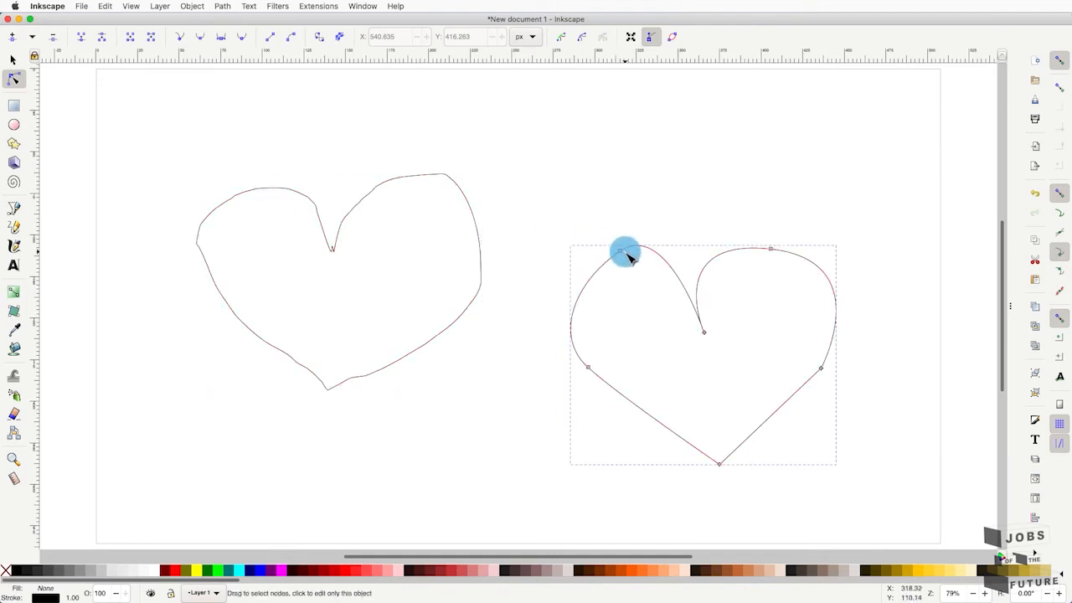
left_click(480, 244, "shift")
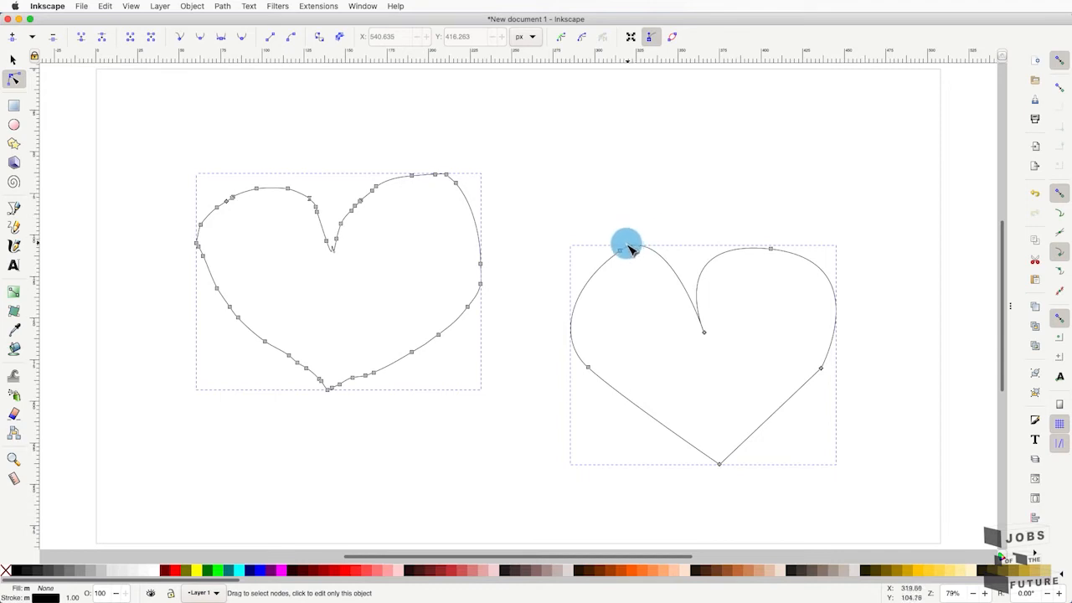
key("Escape")
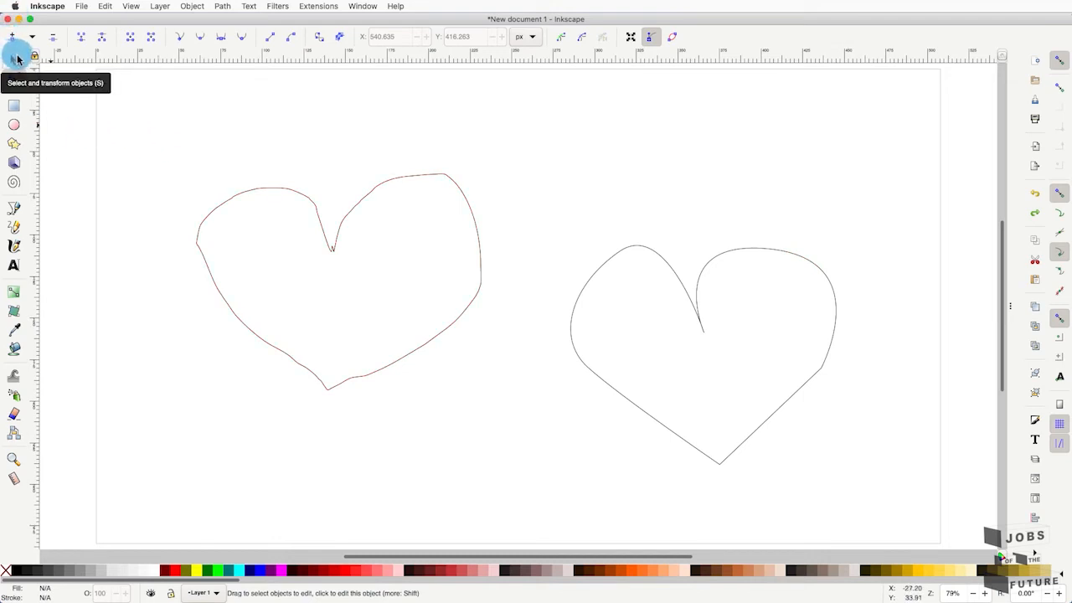
Draw a small closed freehand heart between the two large hearts, near the page's upper edge
left_click(14, 226)
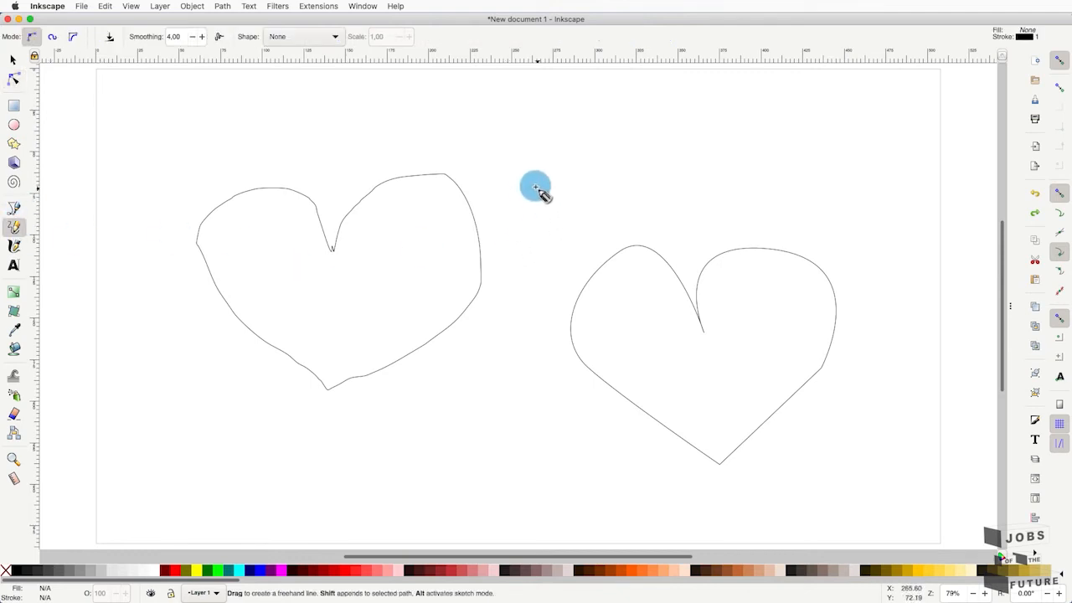
mouse_move(552, 144)
left_mouse_down()
mouse_move(512, 127)
mouse_move(537, 177)
mouse_move(574, 172)
mouse_move(561, 126)
mouse_move(567, 149)
left_mouse_up()
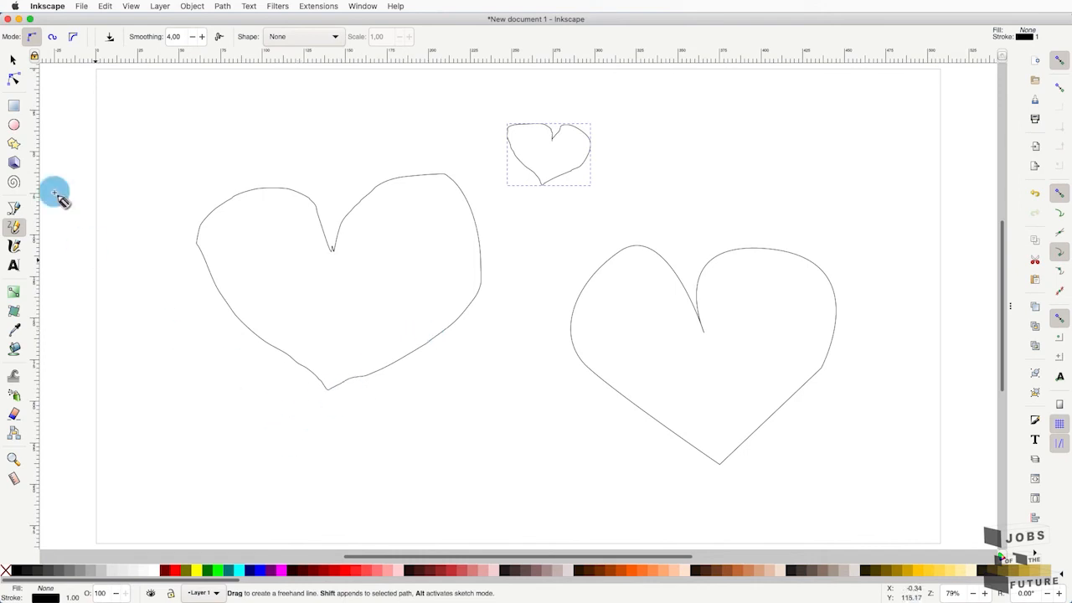
Trace the large freehand heart's right half with a Bezier path, from the lower tip over the right lobe to the centre notch
left_click(11, 208)
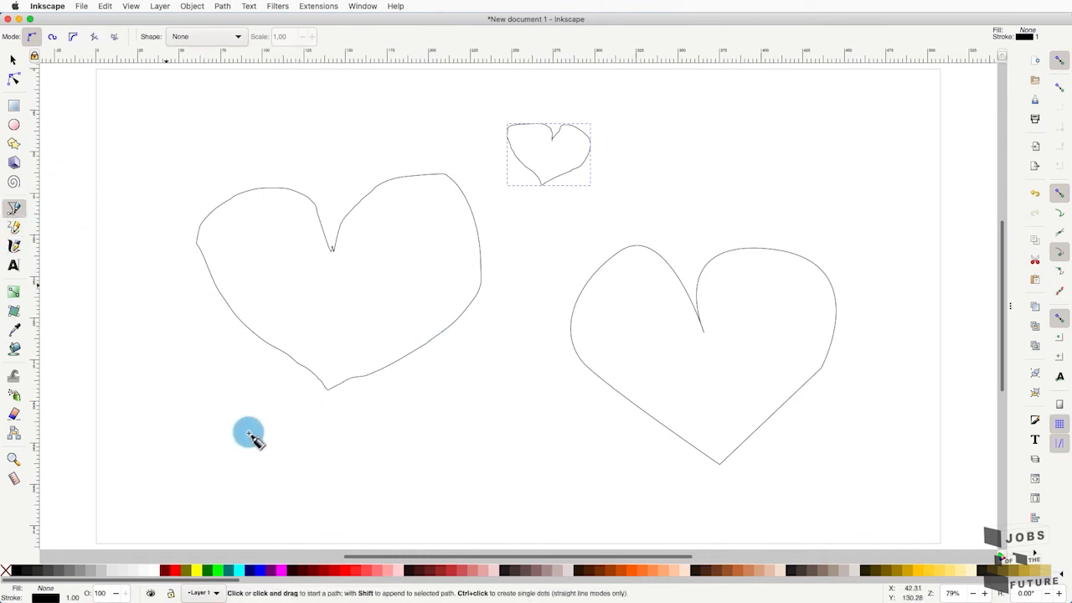
left_click(329, 393)
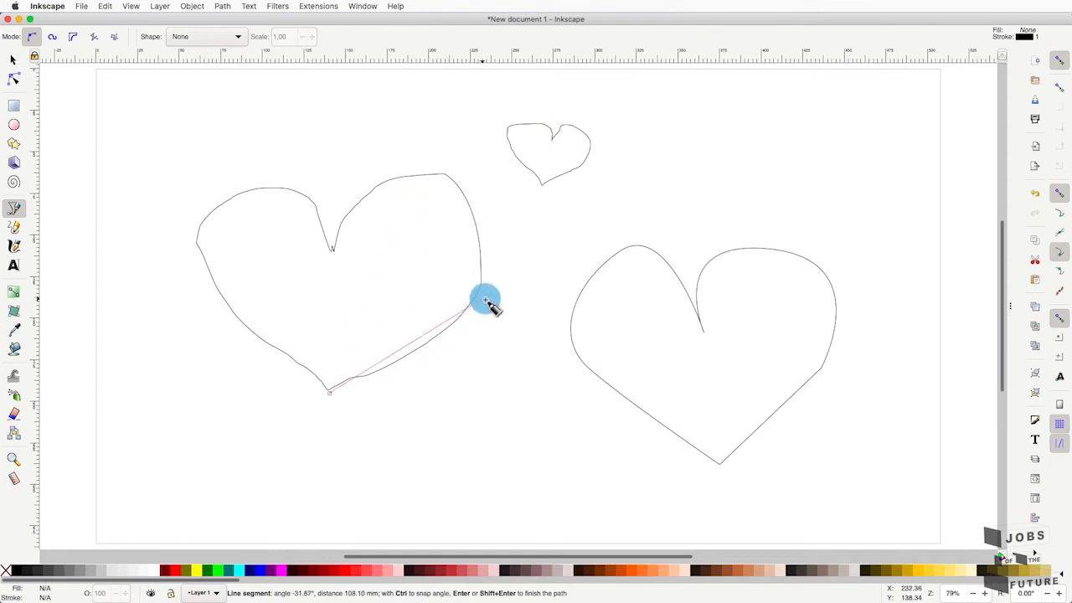
left_click(484, 296)
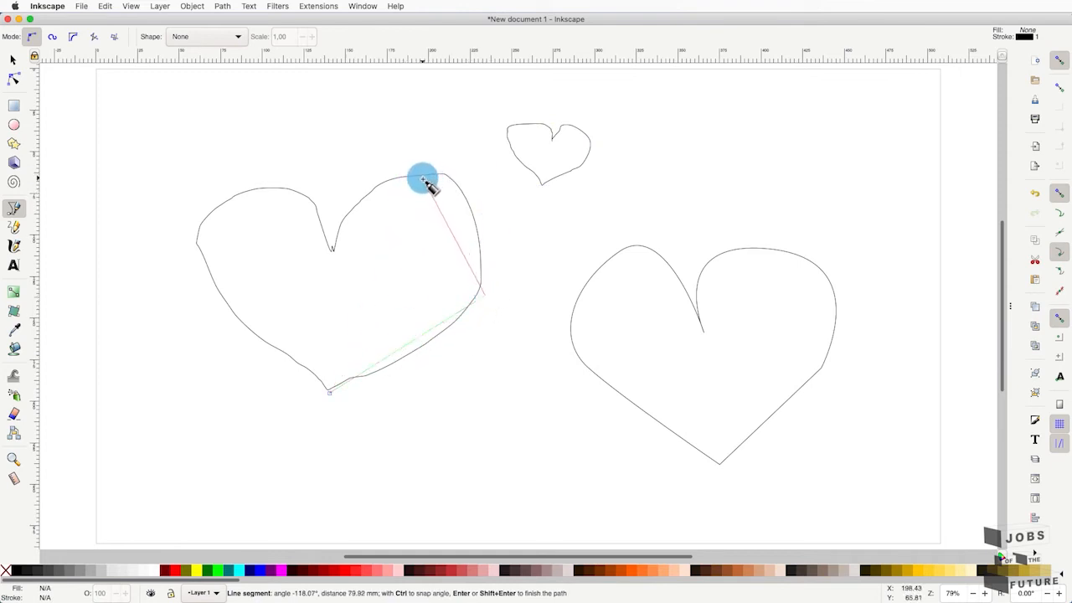
left_click_drag(421, 179, 319, 205)
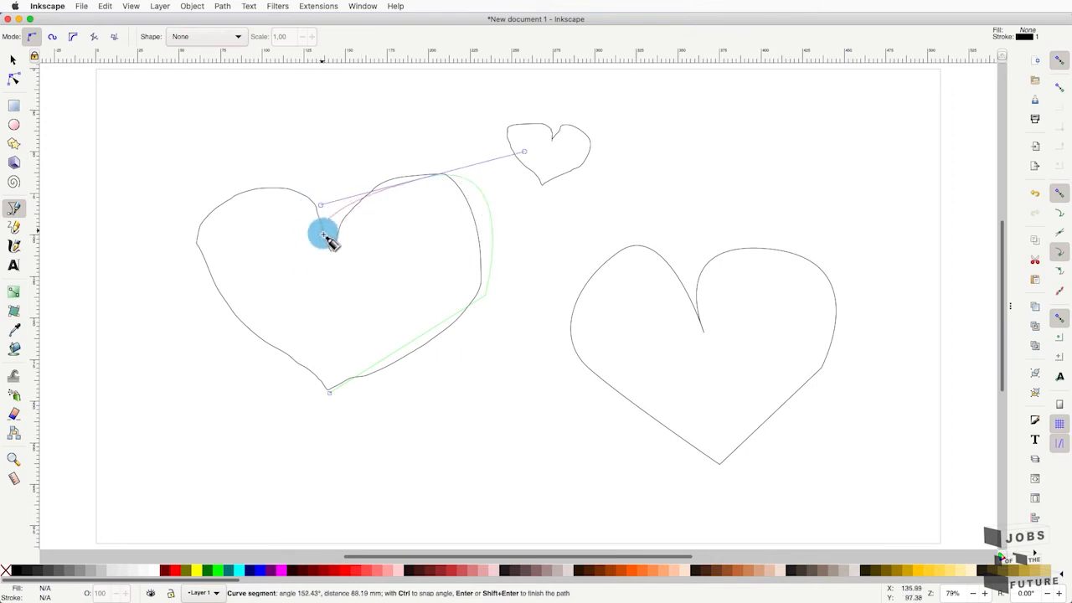
left_click(334, 248)
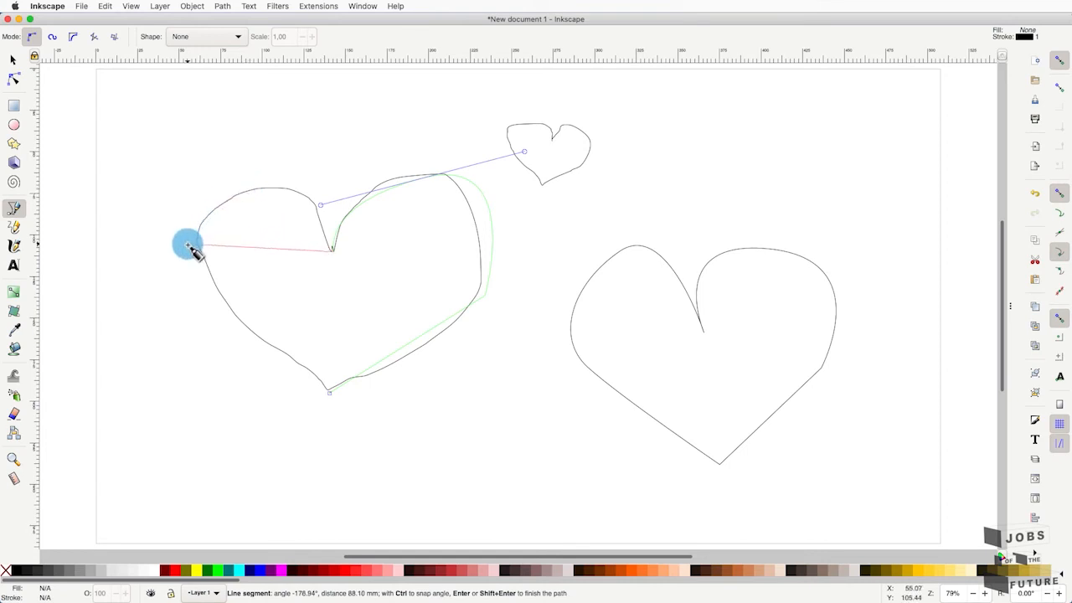
Continue the tracing path with curves around the left lobe and close it at the lower tip, making a heart about 177 × 132 mm
left_click_drag(196, 244, 150, 324)
key("BackSpace")
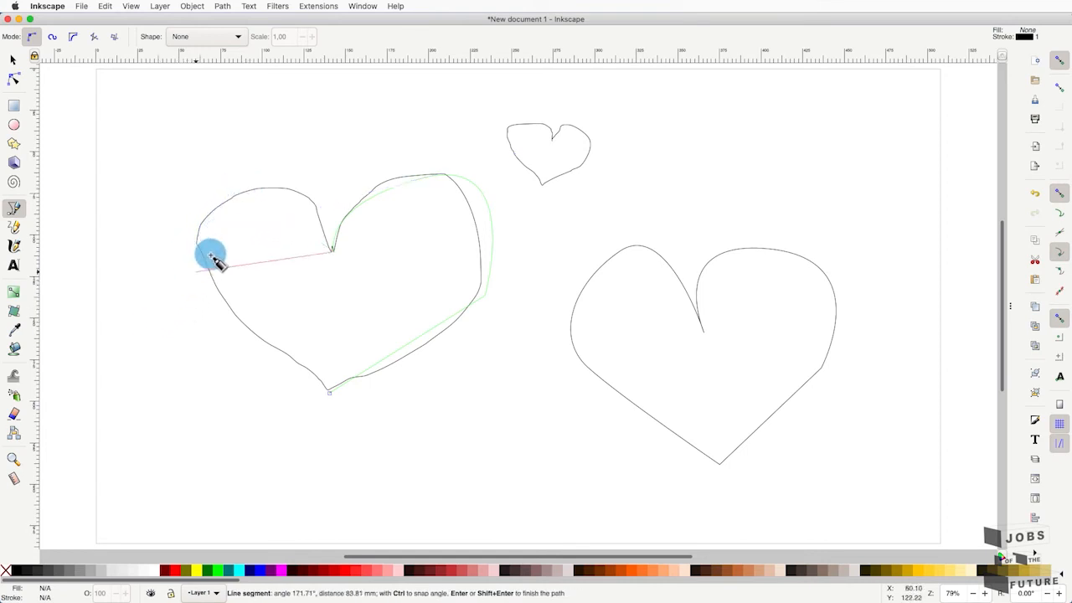
left_click_drag(262, 192, 212, 207)
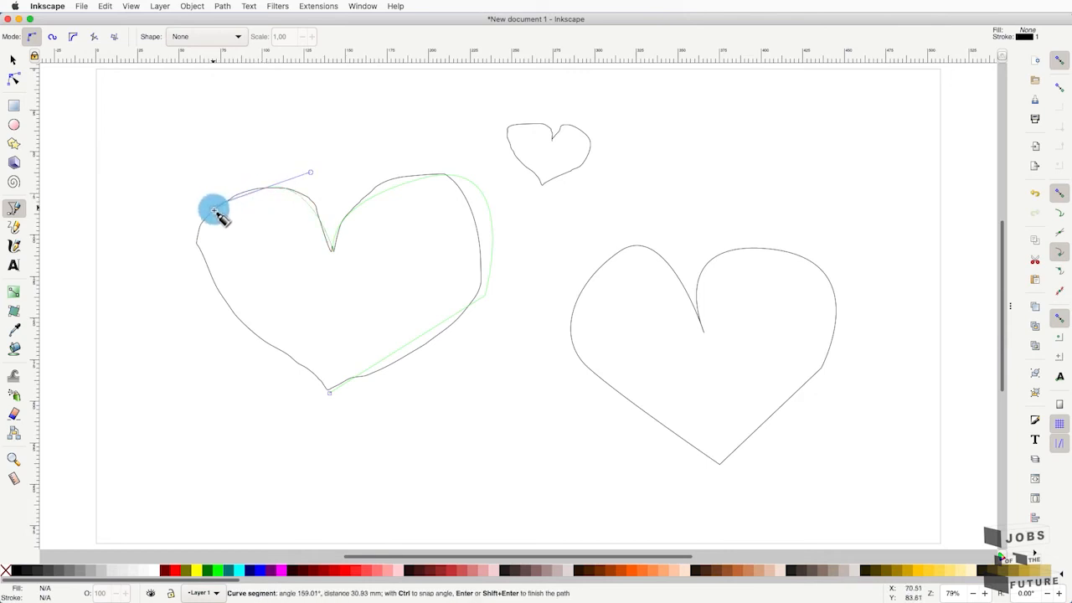
left_click_drag(222, 300, 271, 356)
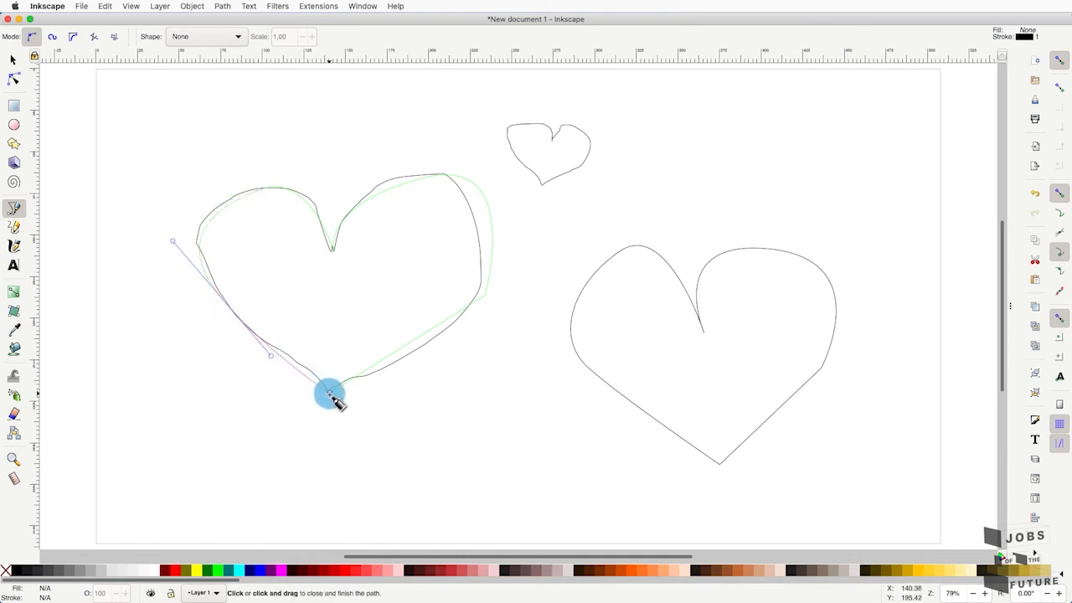
left_click(329, 394)
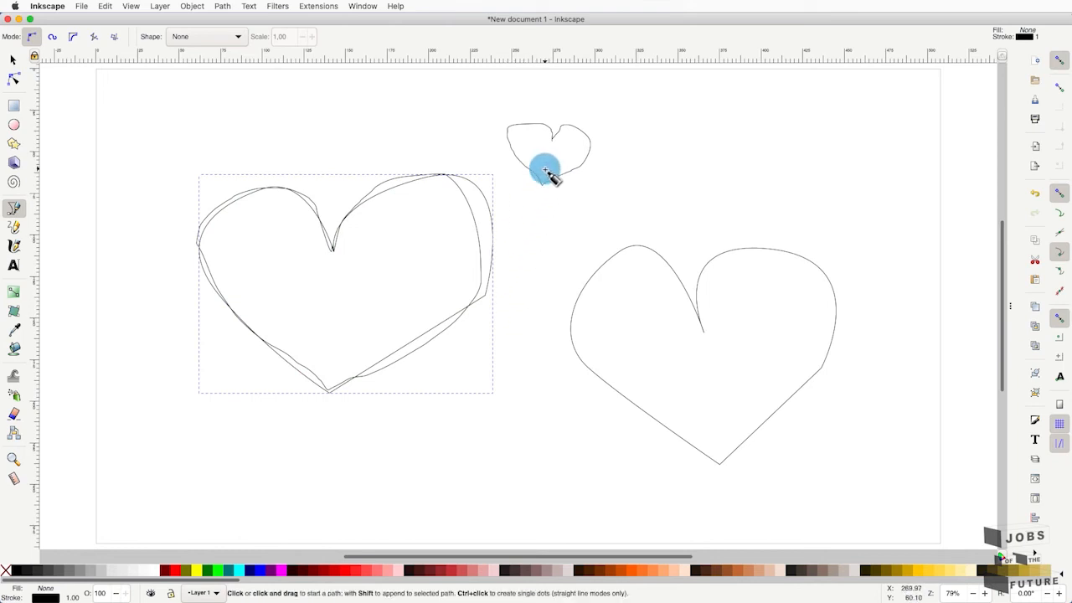
Select all the hearts on the page and delete them
left_click(12, 65)
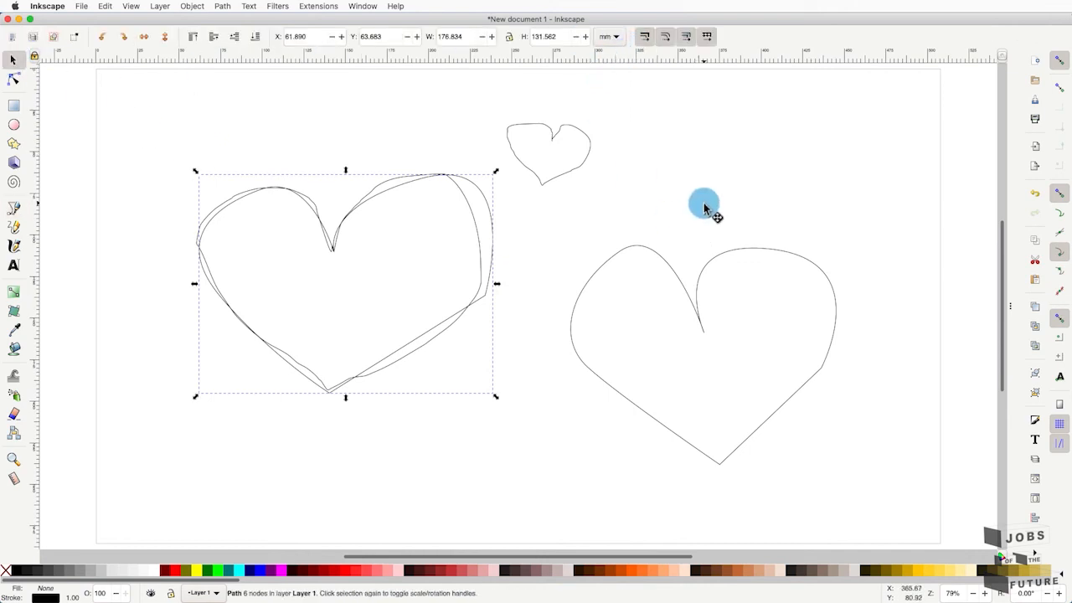
key("ctrl+a")
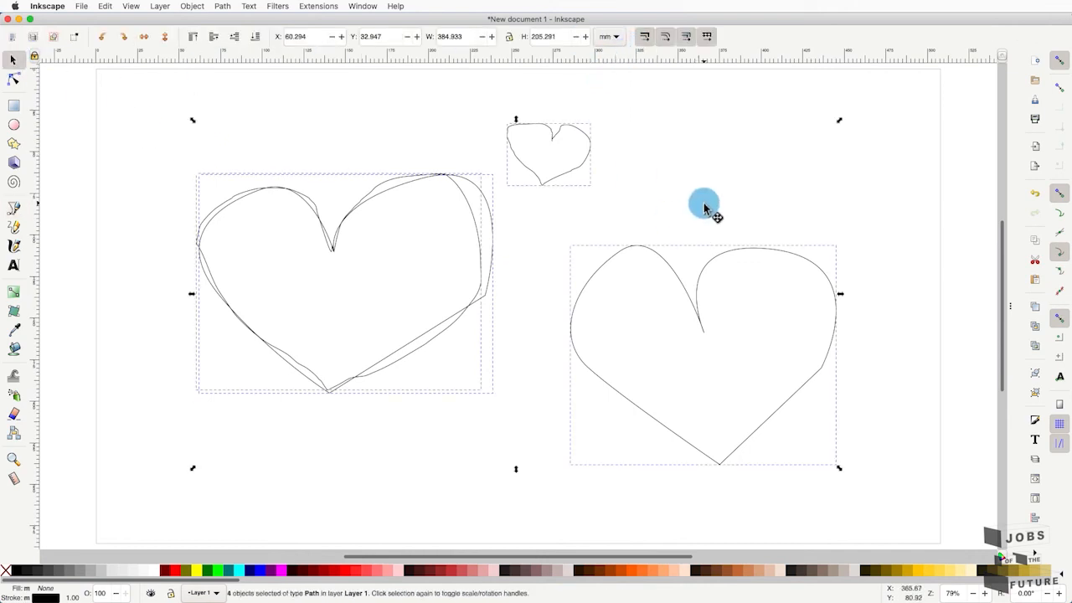
key("Delete")
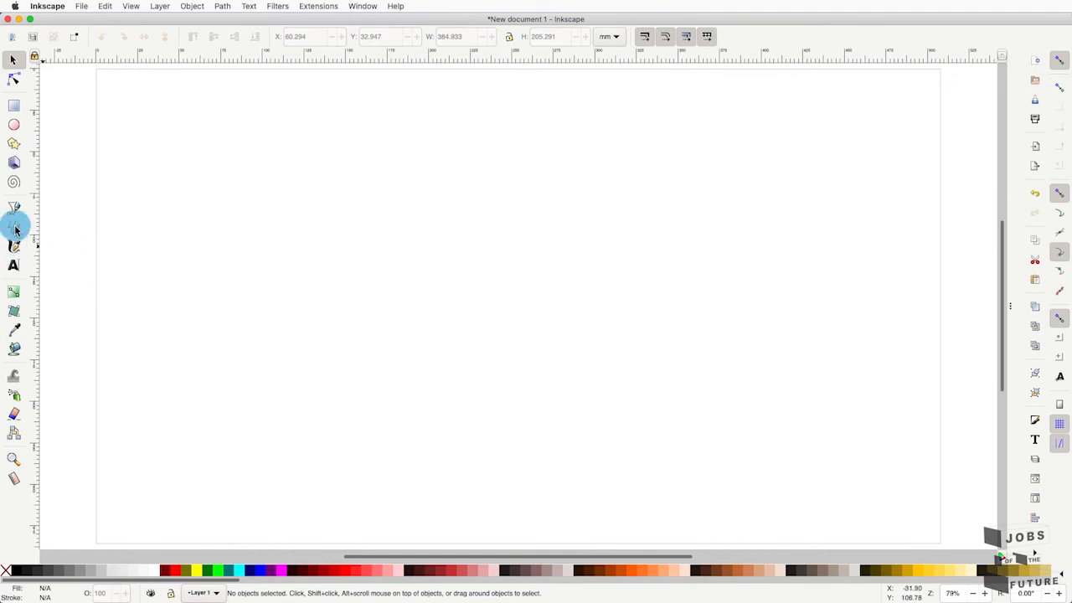
Draw a closed four-sided Bezier shape with straight segments in the left half of the page, wider along its upper edge
left_click(13, 207)
left_click(310, 420)
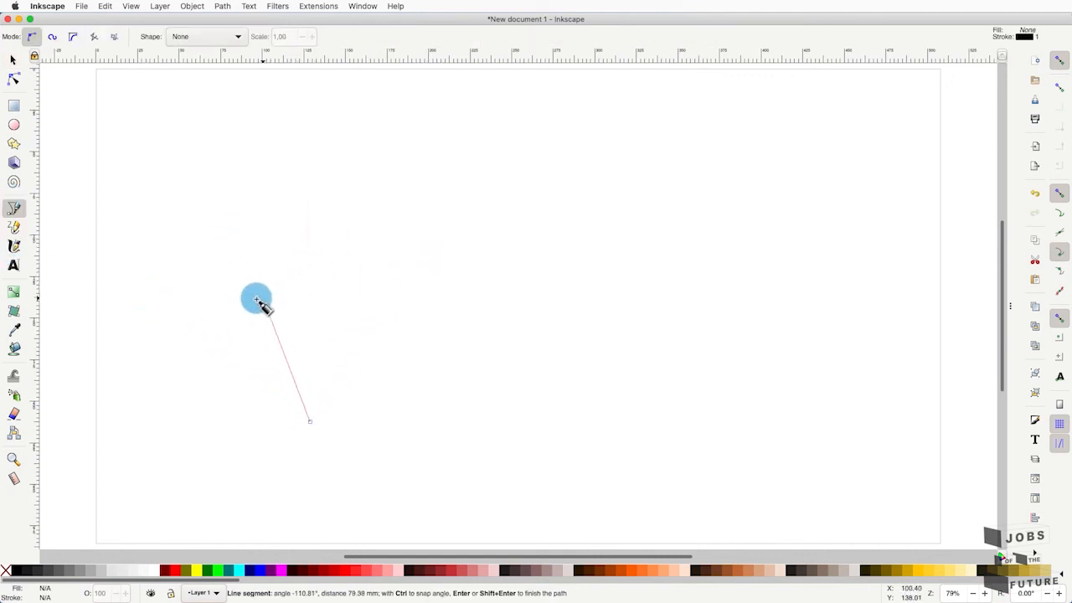
left_click(249, 300)
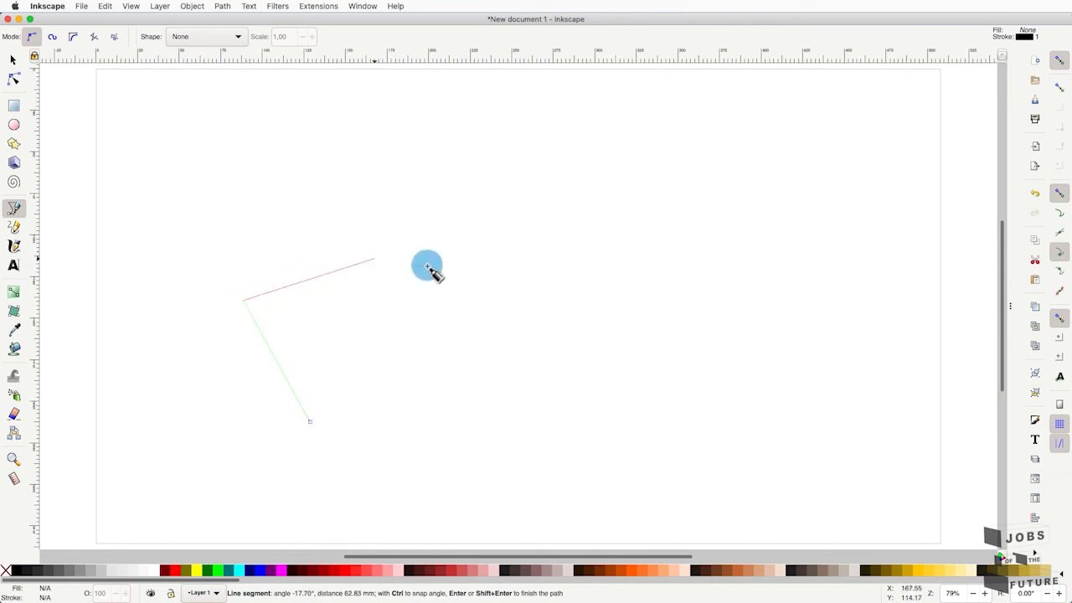
left_click(485, 277)
left_click(489, 405)
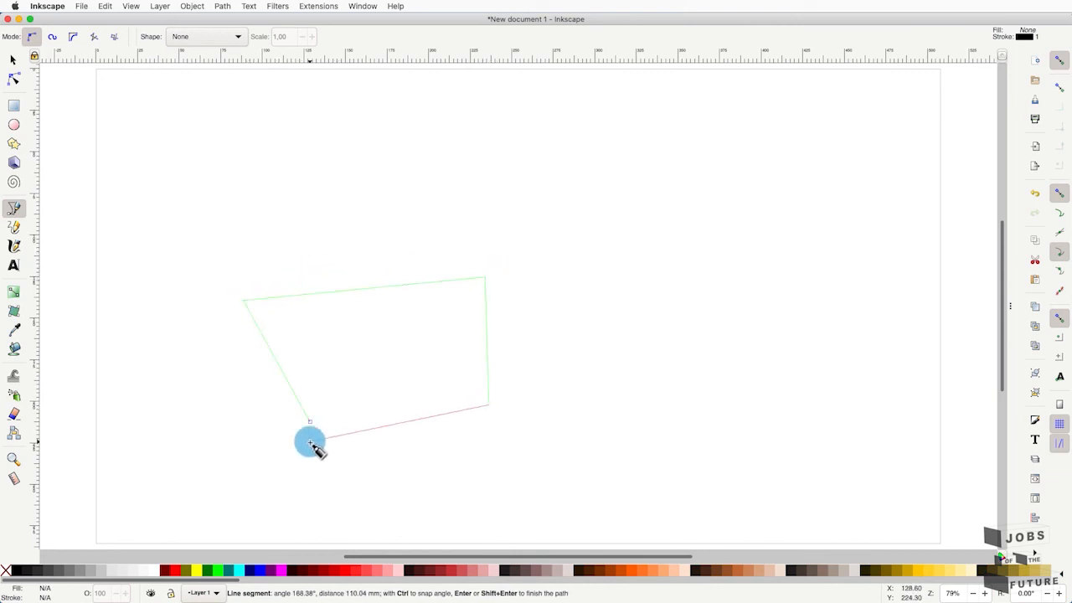
left_click(310, 421)
Draw an open, winding Bezier path with smooth curves beside the four-sided shape, looping around the right half of the page
left_click(538, 430)
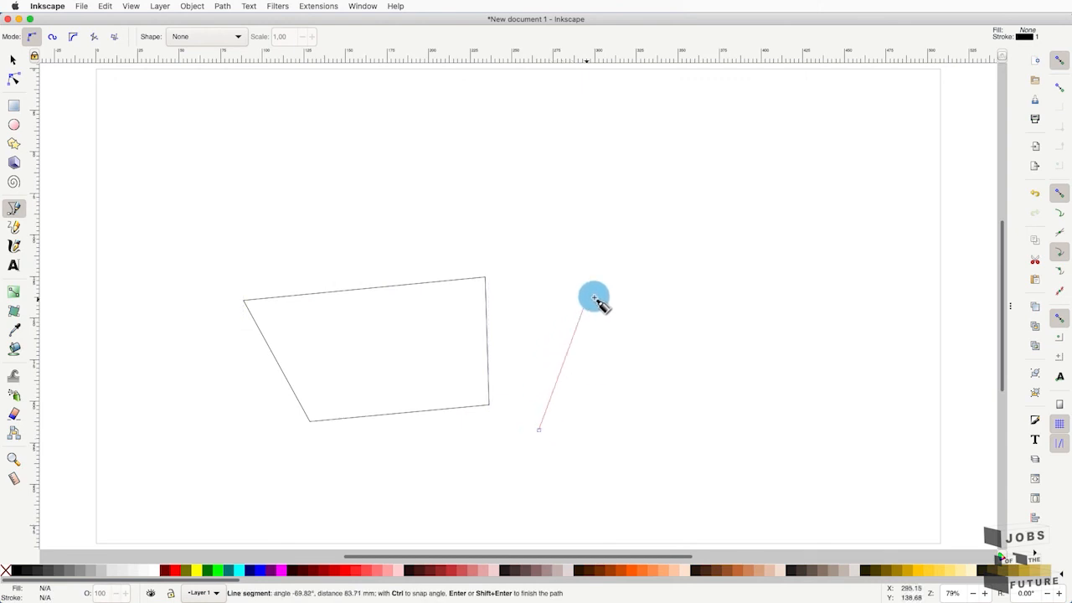
left_click_drag(613, 288, 699, 298)
left_click_drag(702, 361, 751, 323)
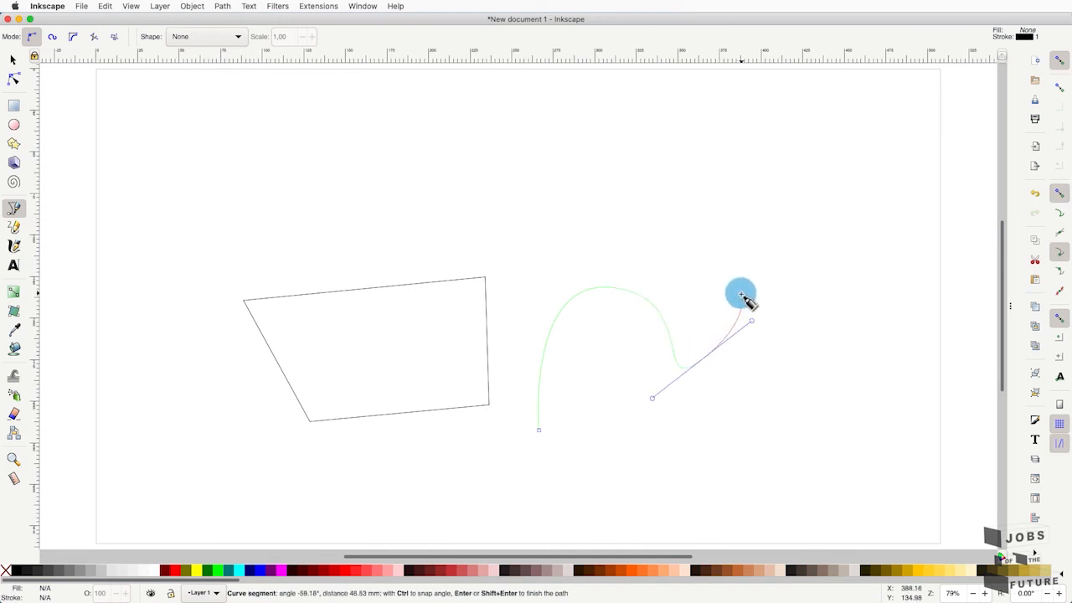
left_click_drag(729, 285, 696, 255)
left_click_drag(710, 215, 743, 231)
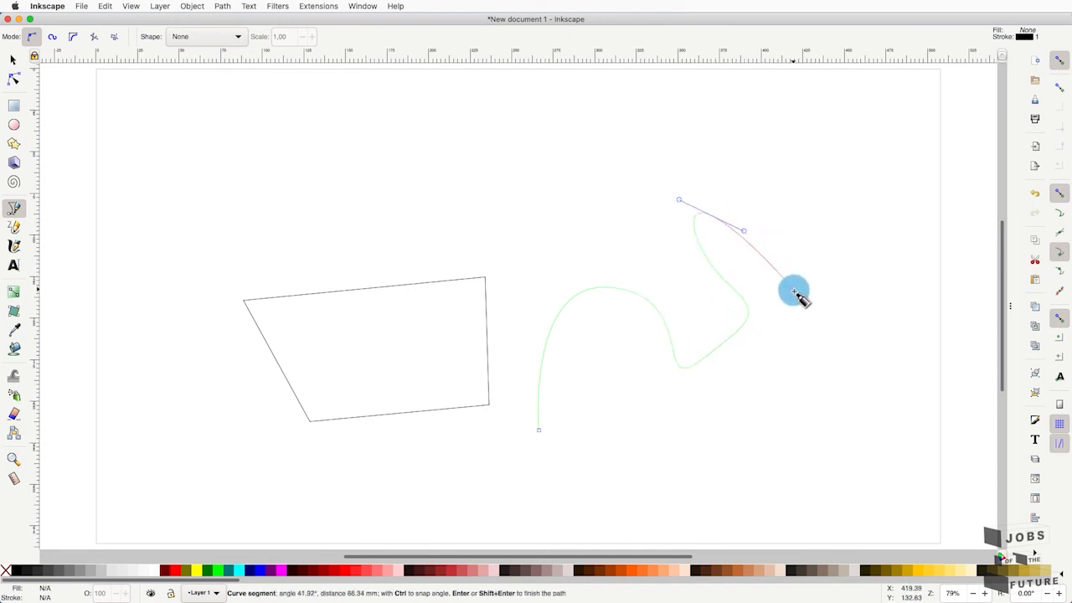
left_click_drag(793, 292, 718, 169)
left_click_drag(785, 165, 782, 192)
left_click_drag(809, 237, 844, 226)
left_click_drag(866, 246, 848, 274)
left_click_drag(846, 355, 759, 390)
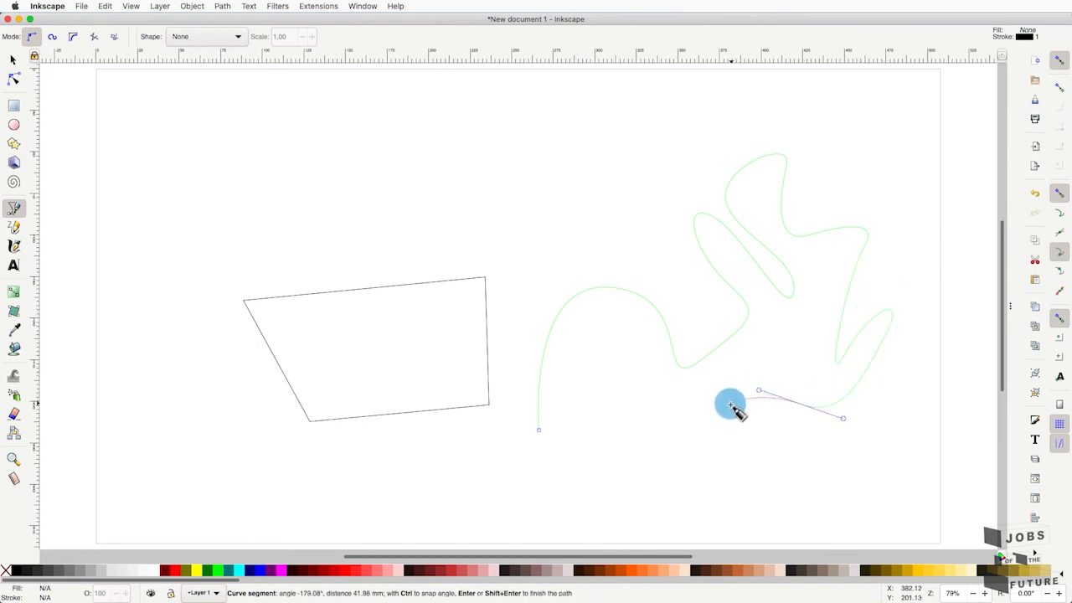
left_click_drag(705, 415, 675, 426)
key("Return")
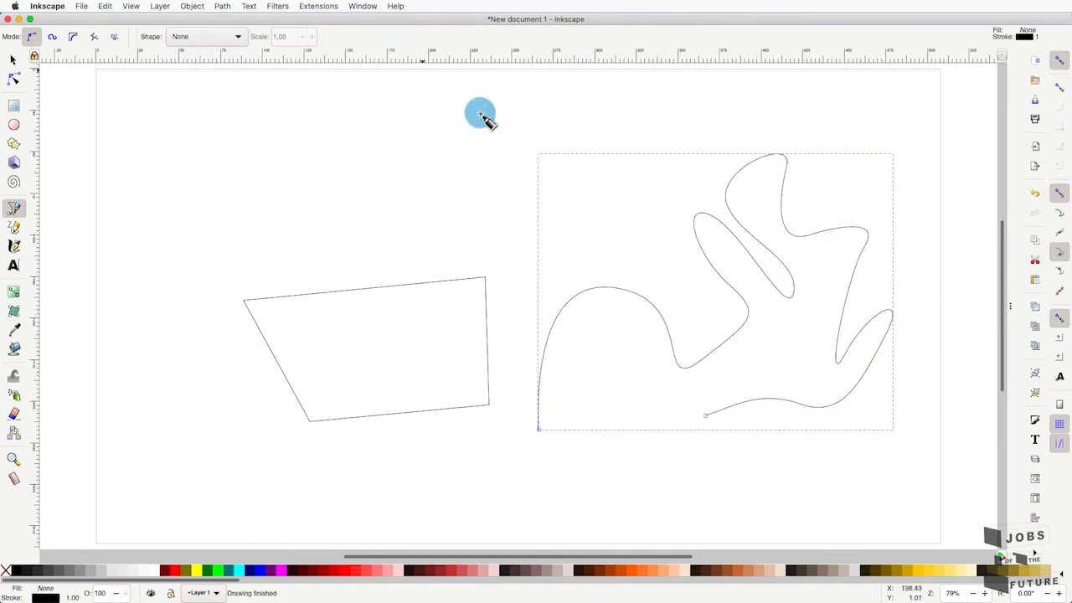
Draw a closed four-node Bezier shape with curved segments above the straight-sided shape, near the page's upper edge
left_click_drag(491, 120, 369, 150)
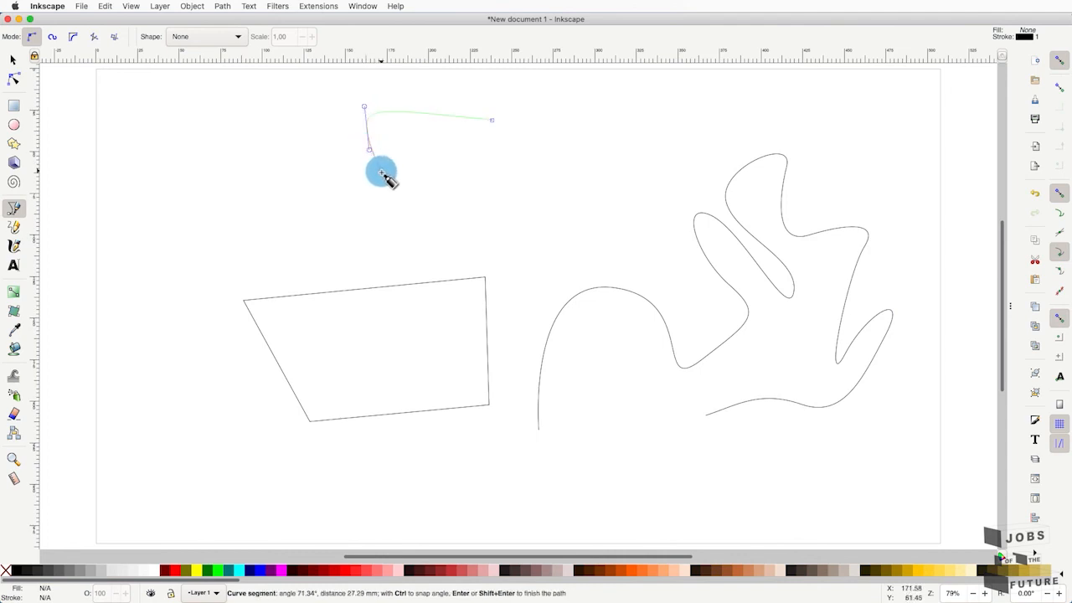
left_click_drag(390, 203, 438, 209)
left_click_drag(538, 209, 556, 196)
left_click(493, 120)
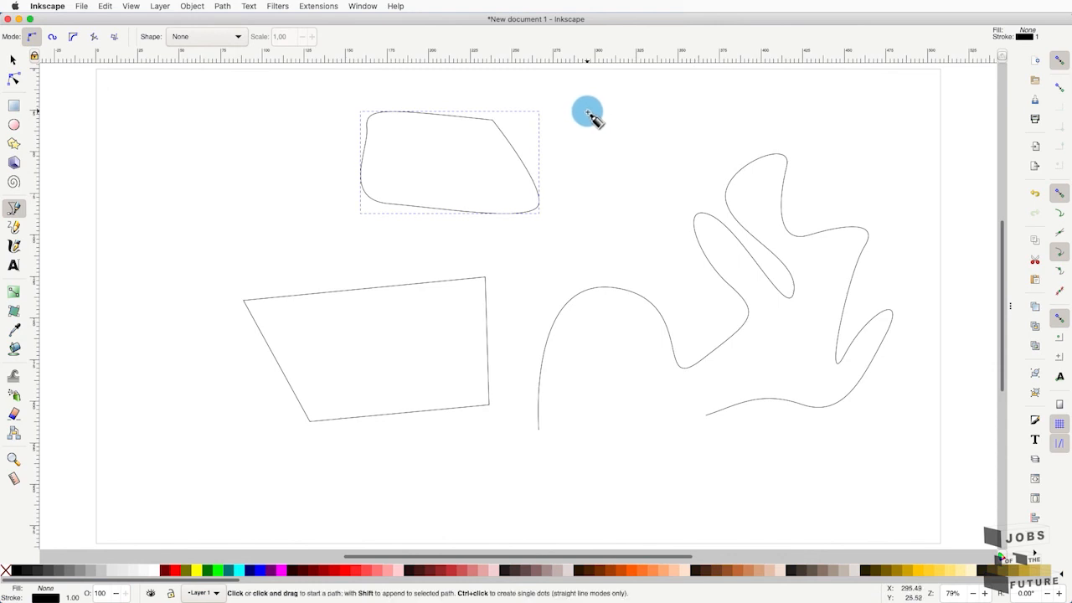
Draw a small closed Bezier shape near the page's left edge, combining straight sides and top with a curved lower end
left_click(188, 259)
left_click(170, 199)
left_click(244, 192)
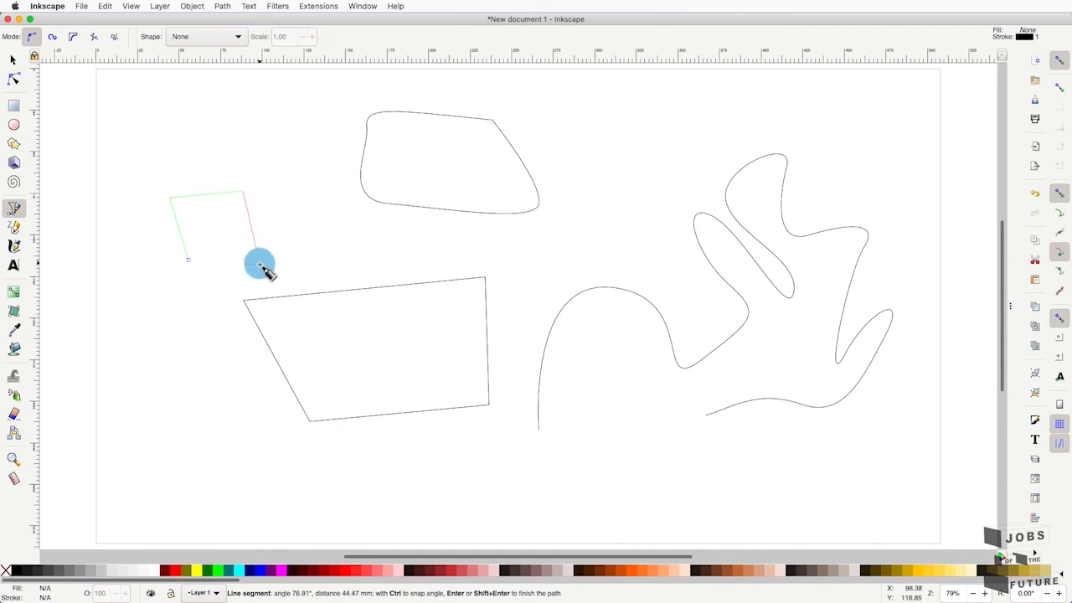
left_click(255, 260)
left_click_drag(201, 281, 186, 258)
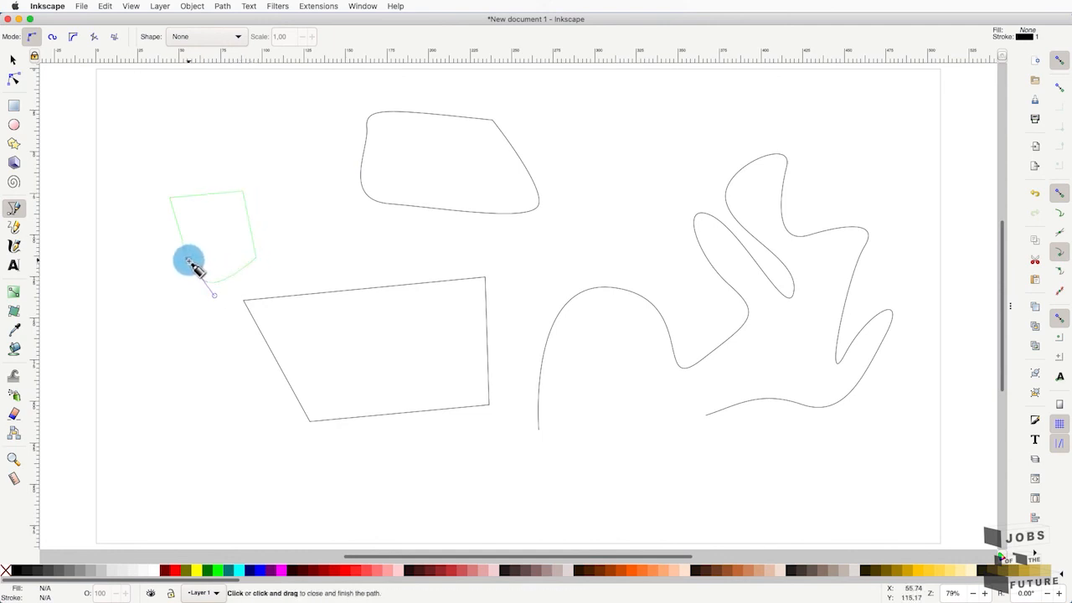
left_click(189, 257)
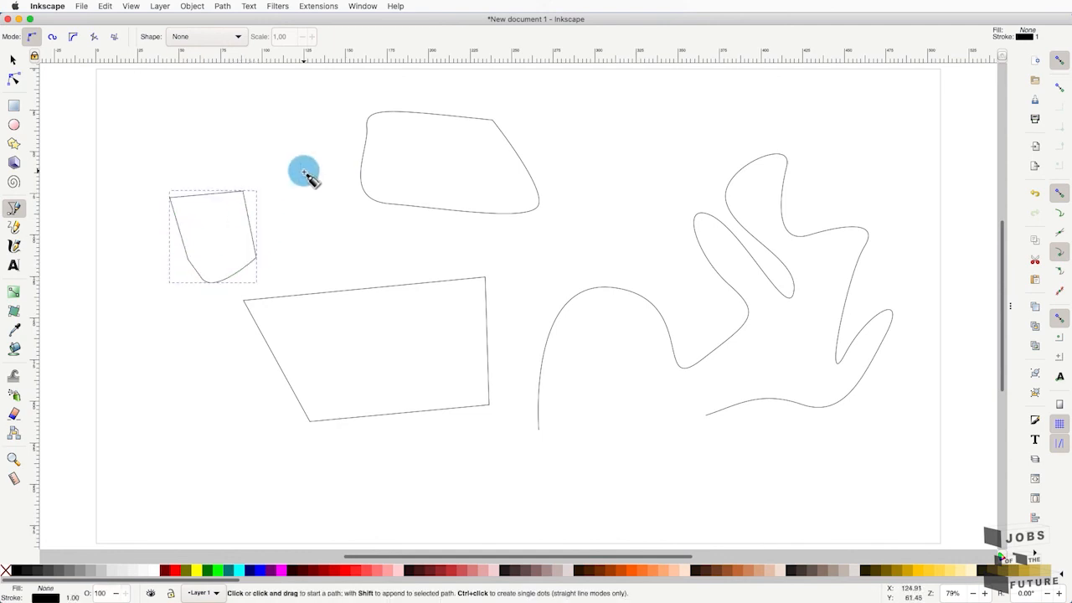